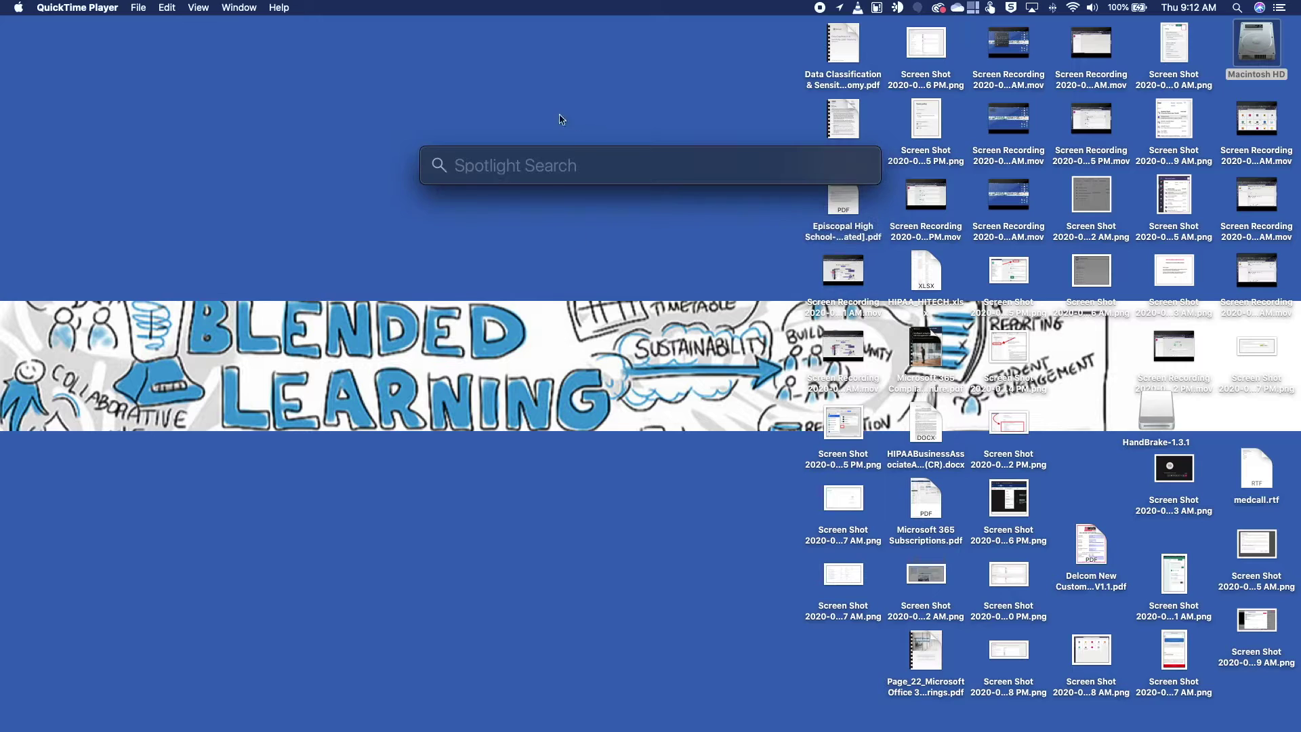
Start a new movie recording in QuickTime Player and record a camera clip about 3 seconds long.
{"action": "key", "text": "Escape"}
{"action": "mouse_move", "coordinate": [597, 708]}
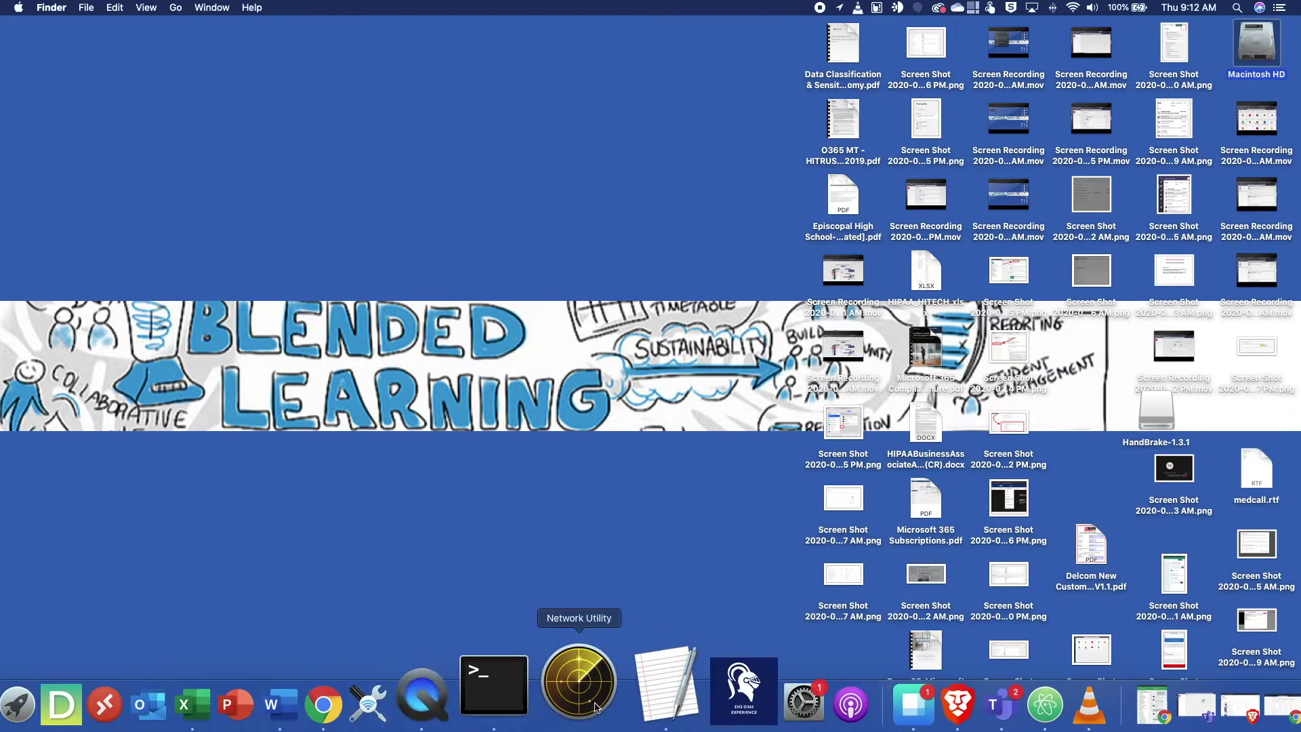
{"action": "left_click", "coordinate": [422, 697]}
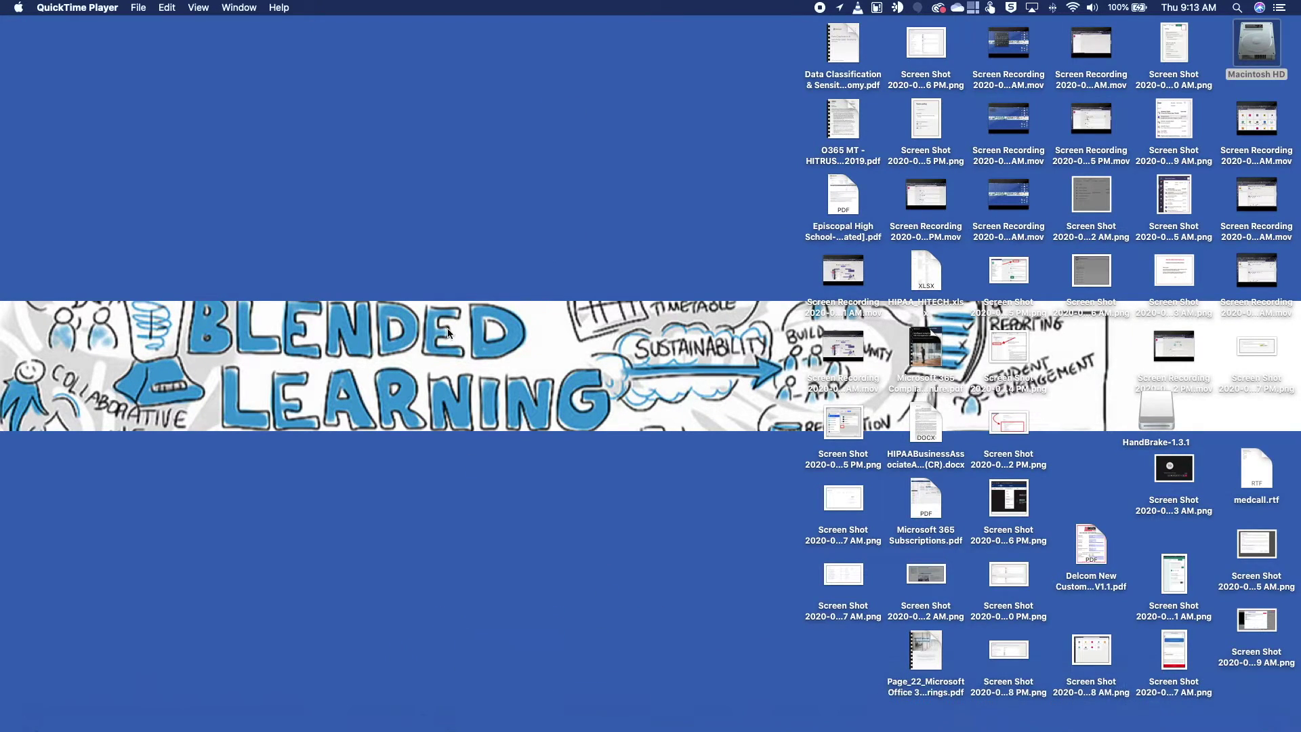
{"action": "left_click", "coordinate": [137, 9]}
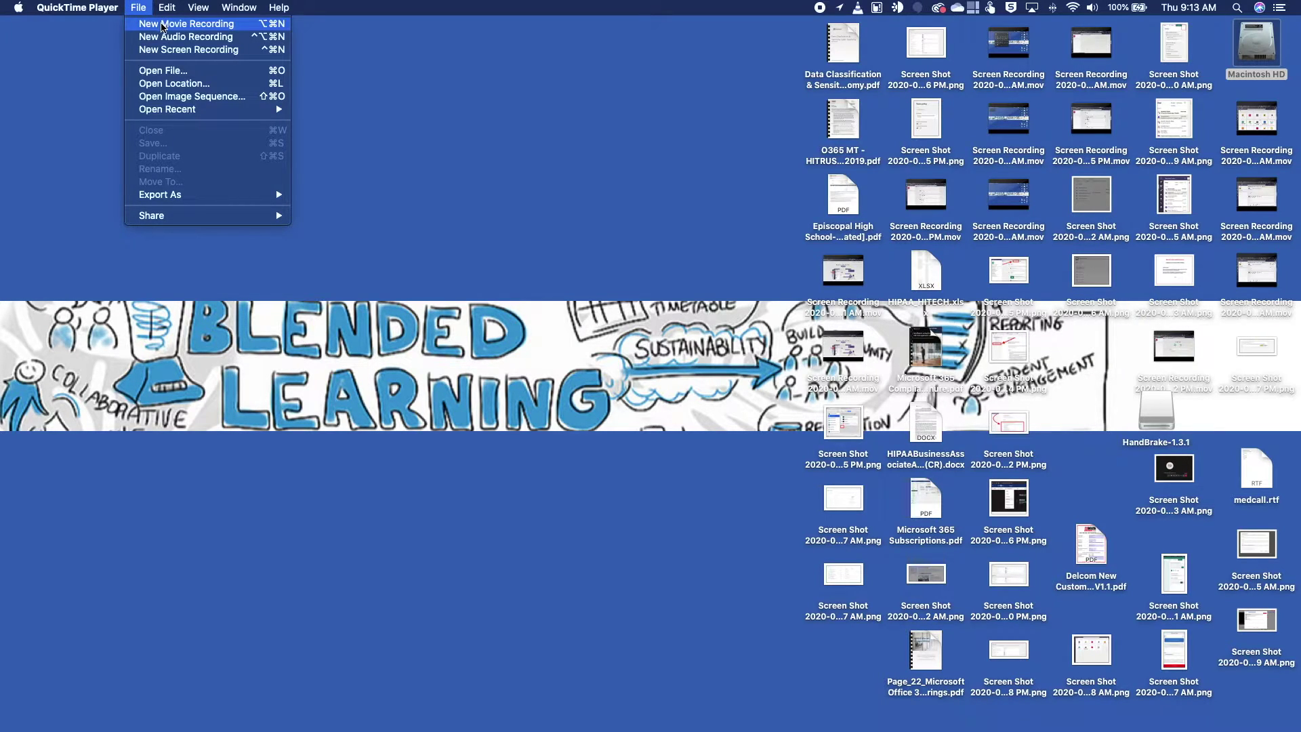
{"action": "left_click", "coordinate": [162, 25]}
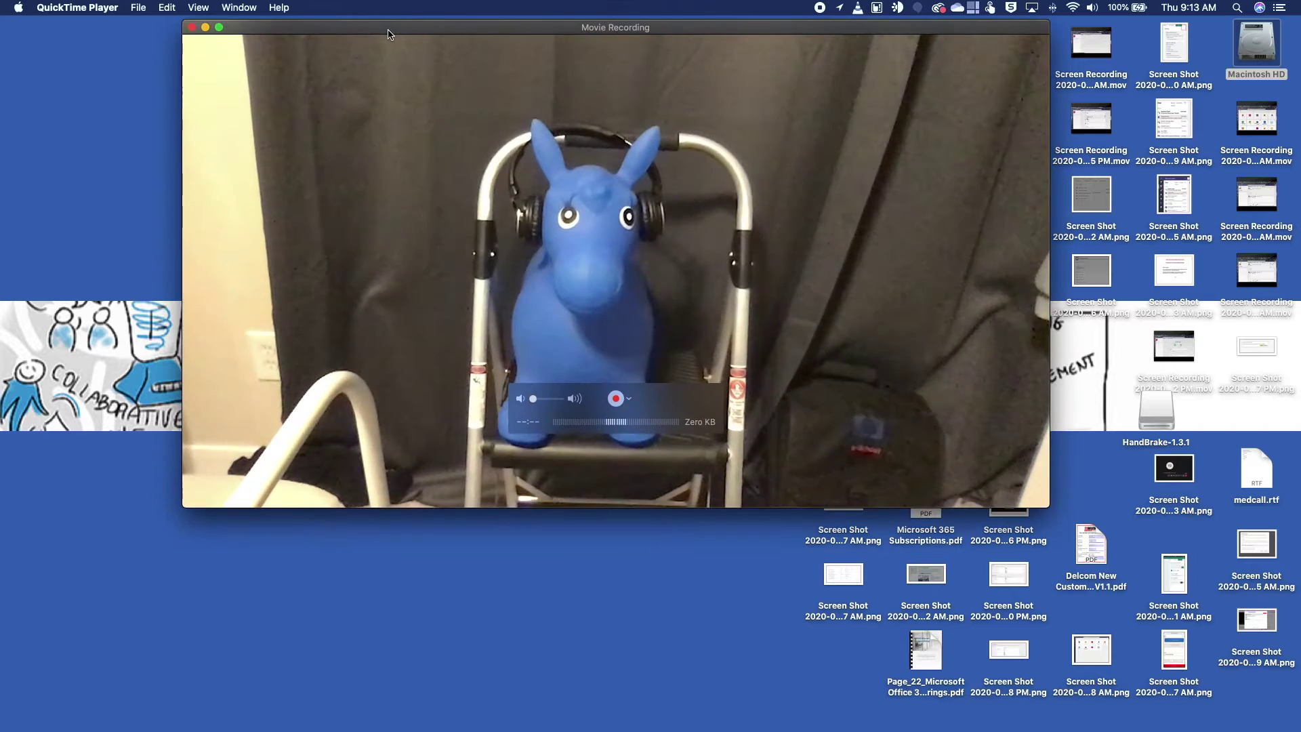
{"action": "left_click_drag", "start_coordinate": [388, 34], "coordinate": [356, 43]}
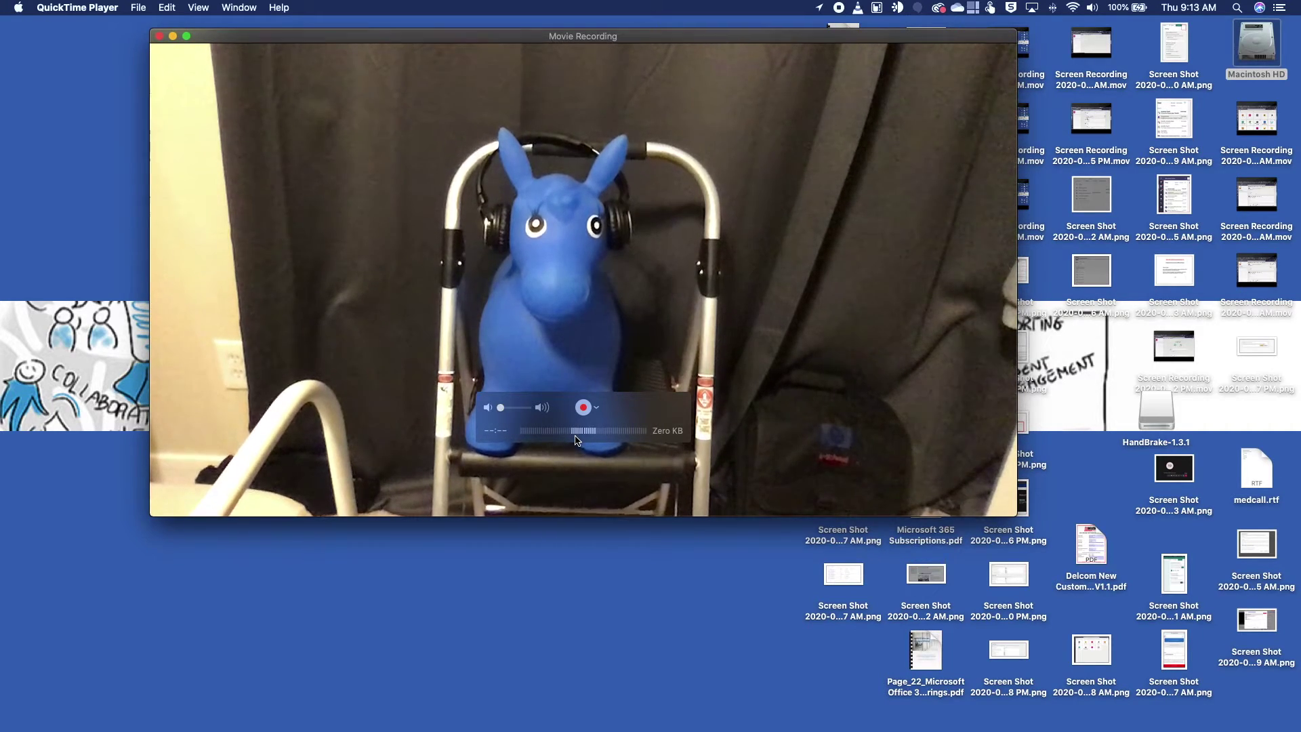
{"action": "left_click", "coordinate": [584, 408]}
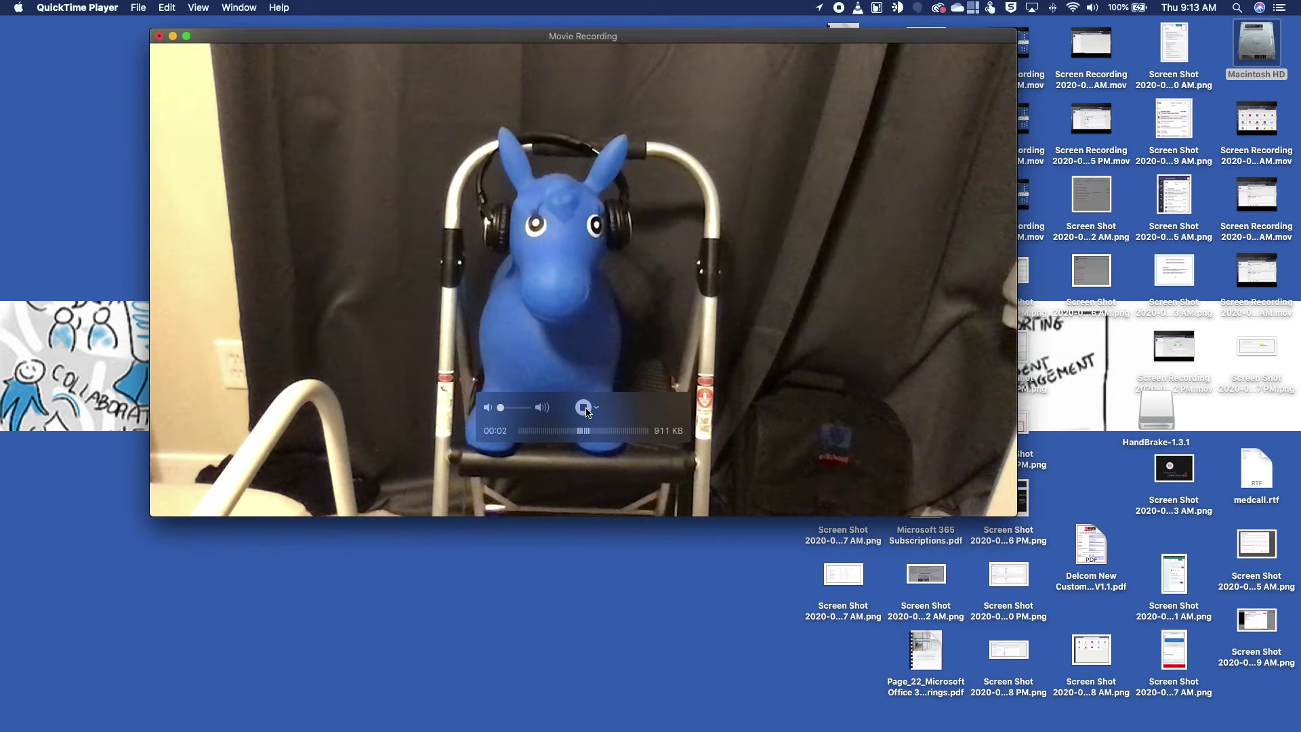
{"action": "left_click", "coordinate": [586, 410]}
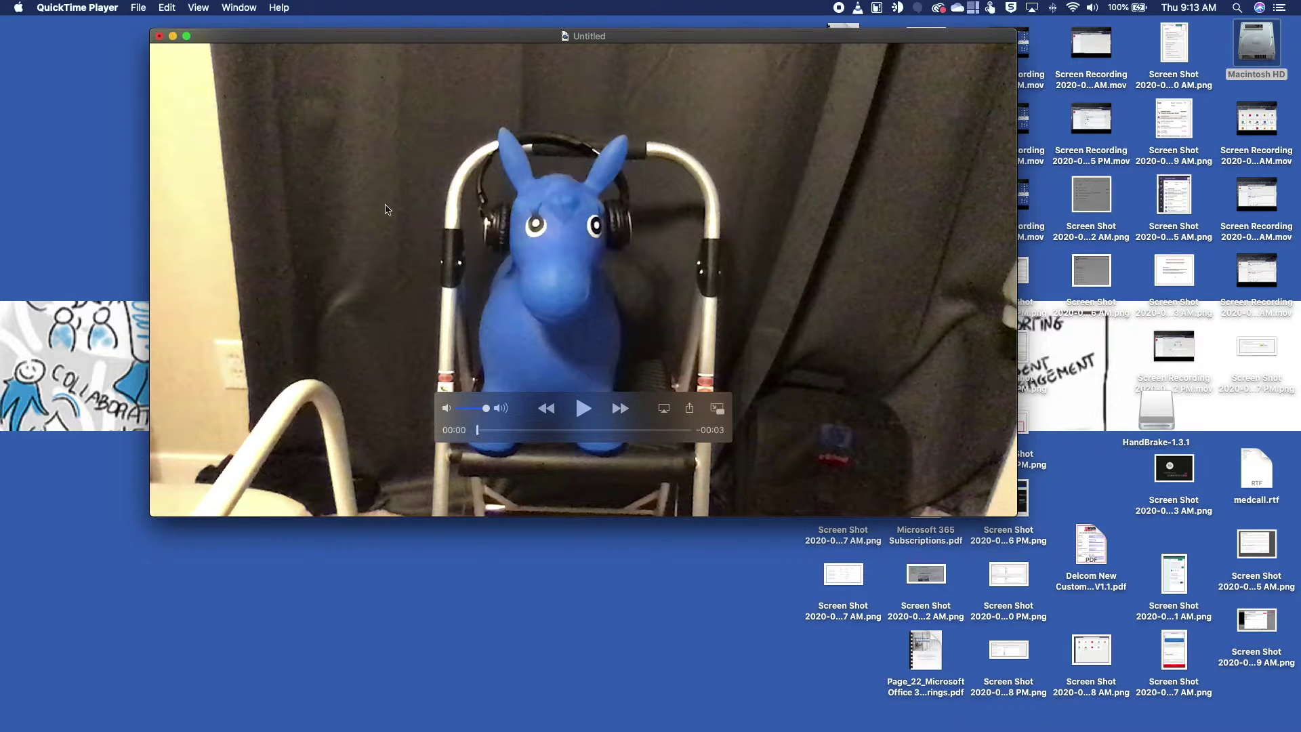
Trim both ends of the recorded clip, keeping about 1 second from its middle.
{"action": "left_click", "coordinate": [170, 9]}
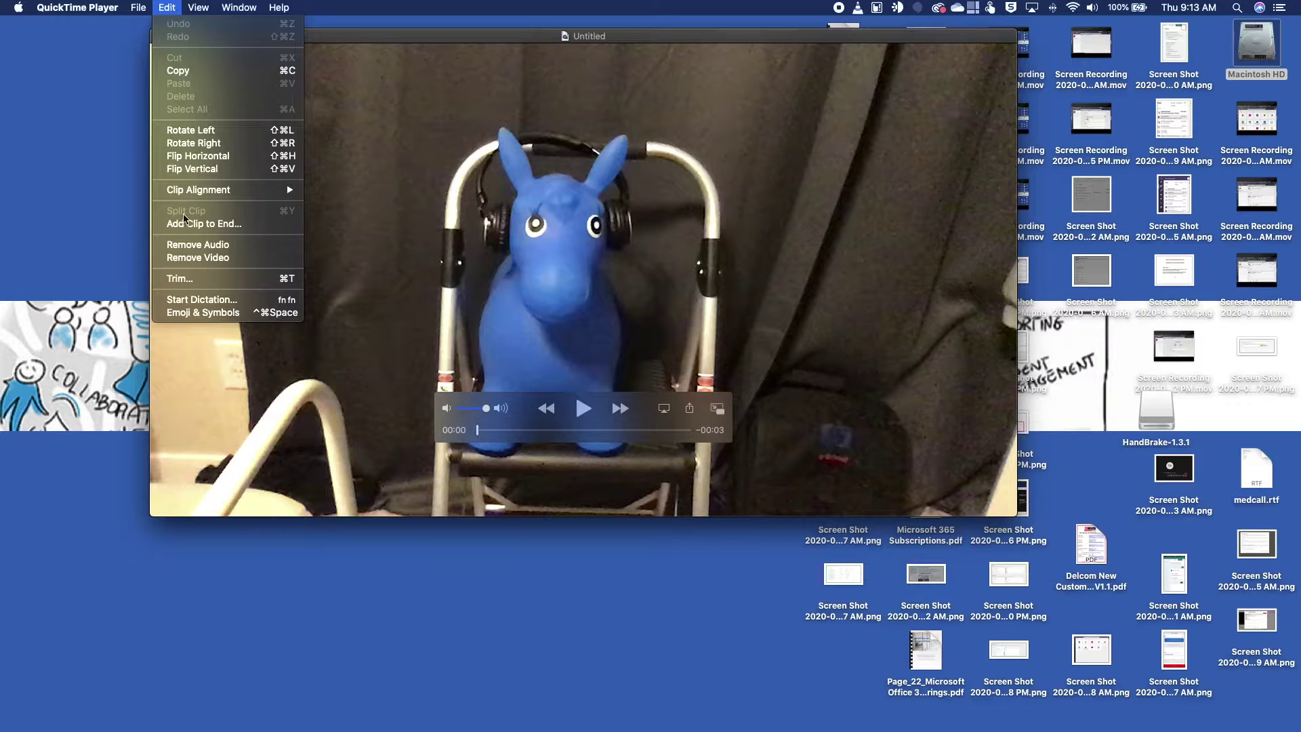
{"action": "left_click", "coordinate": [186, 278]}
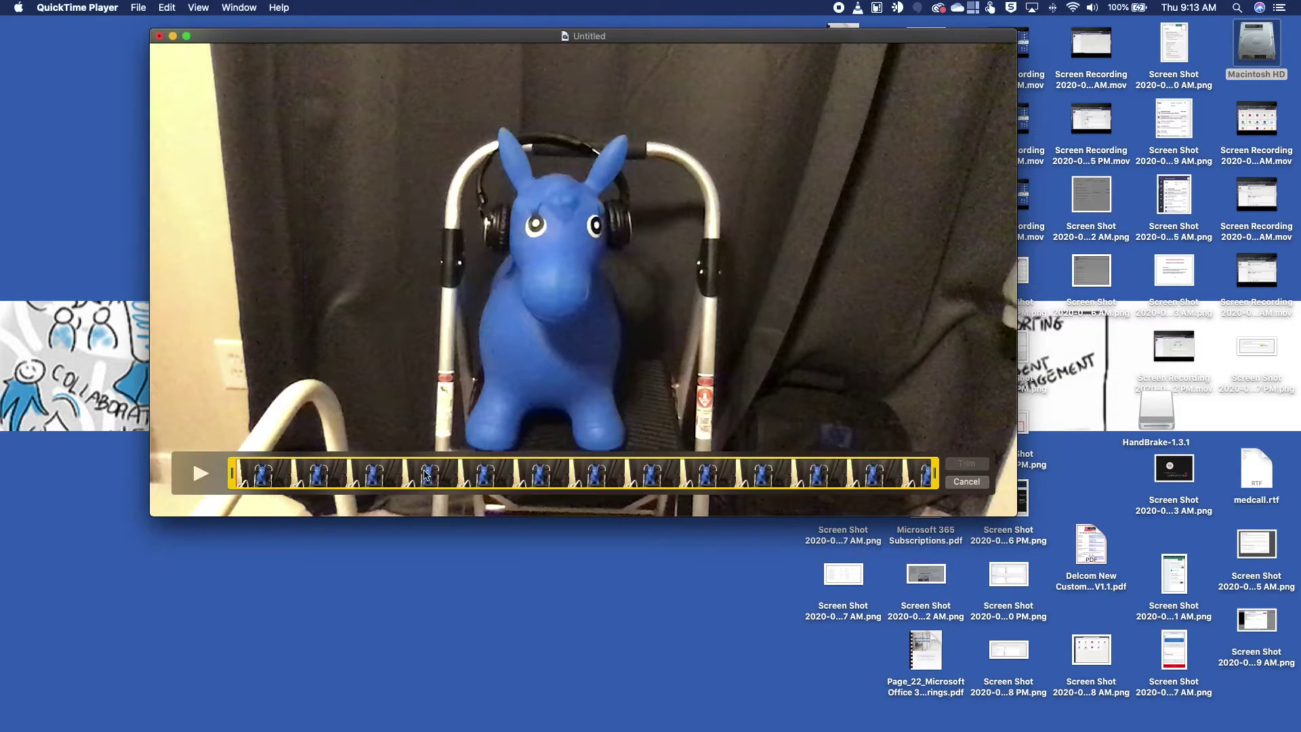
{"action": "left_click_drag", "start_coordinate": [233, 473], "coordinate": [431, 479]}
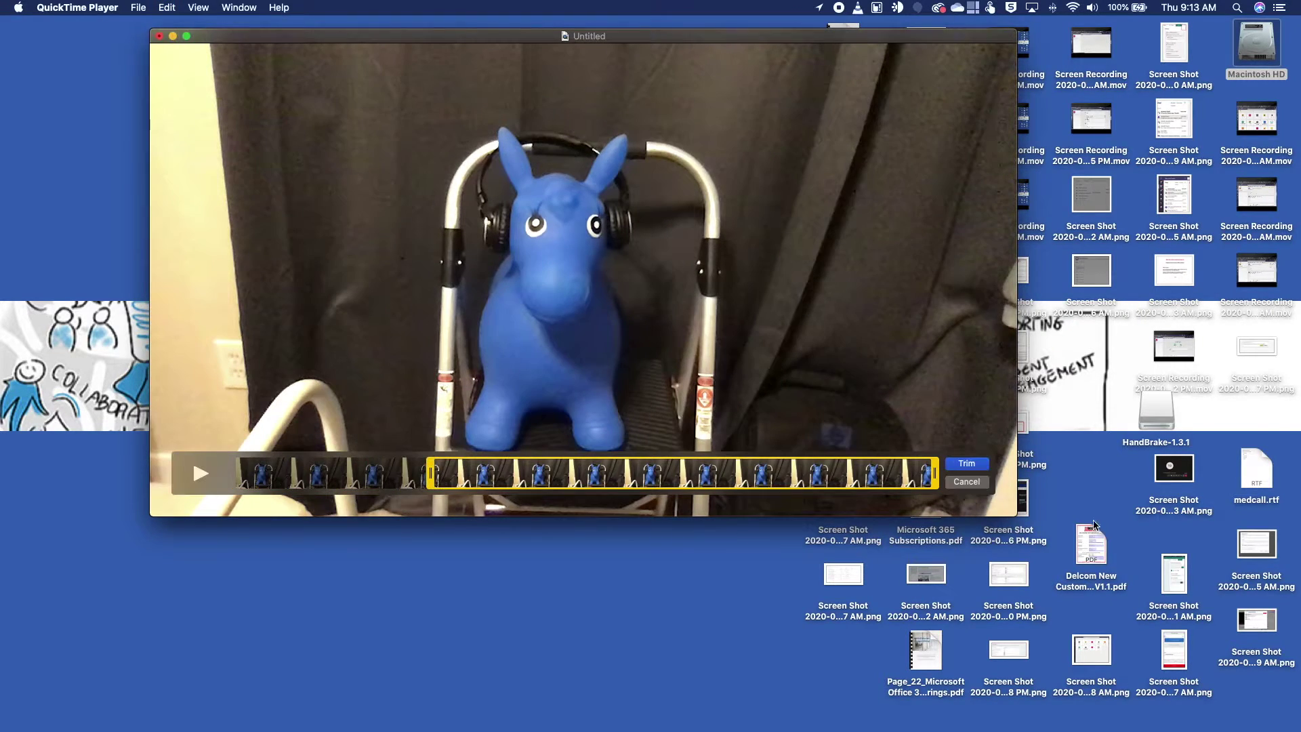
{"action": "left_click_drag", "start_coordinate": [936, 478], "coordinate": [647, 468]}
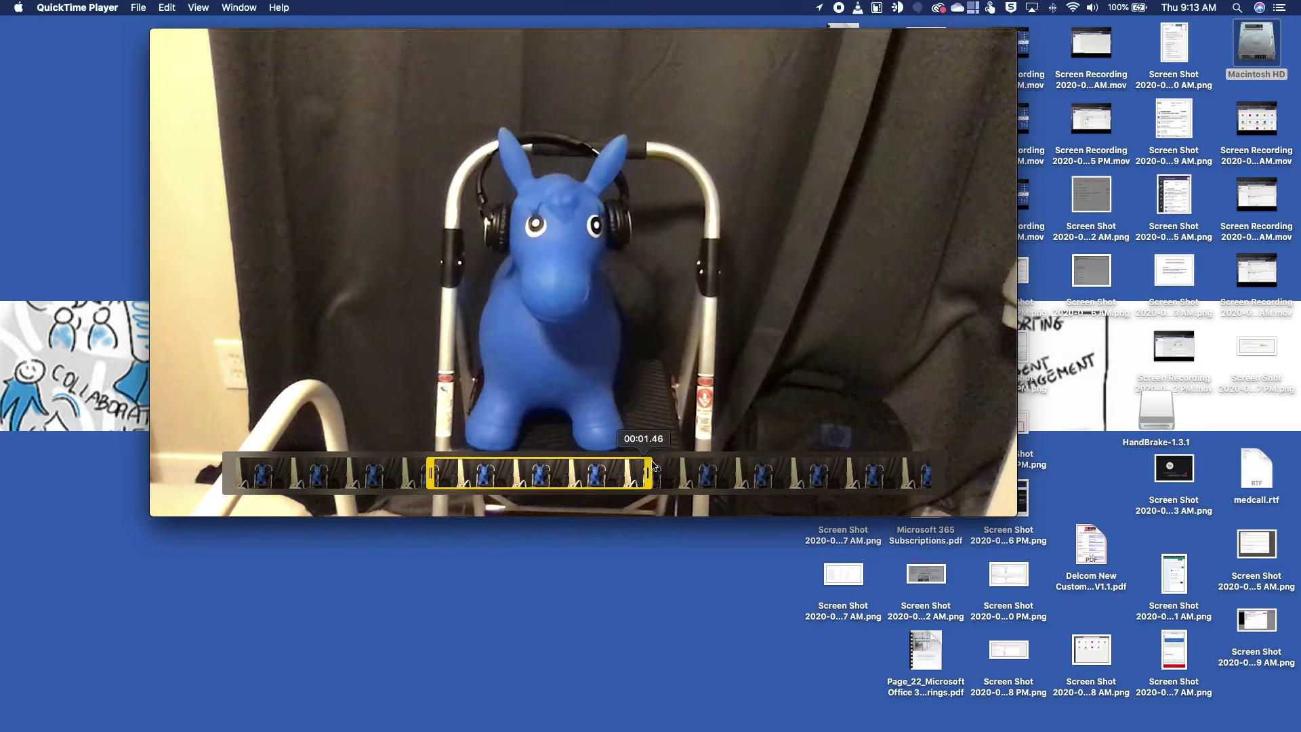
{"action": "left_click", "coordinate": [963, 466]}
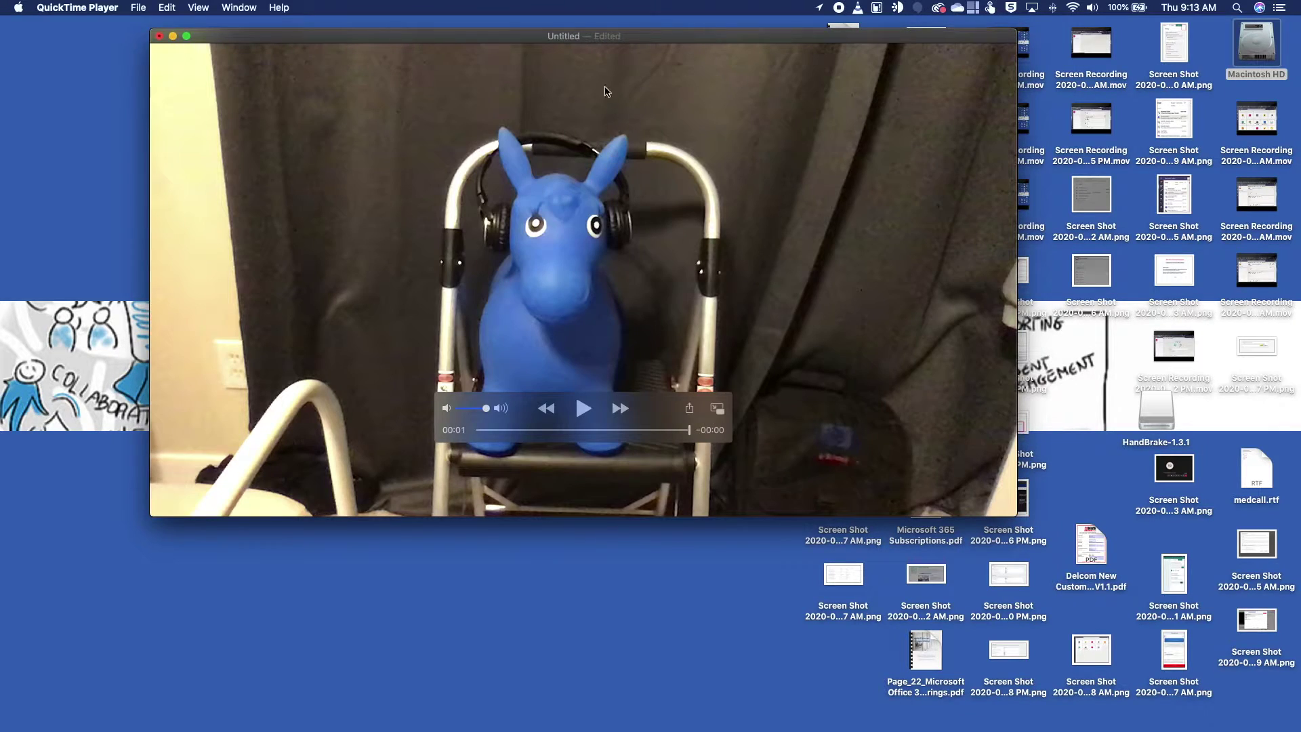
{"action": "left_click_drag", "start_coordinate": [611, 37], "coordinate": [618, 51]}
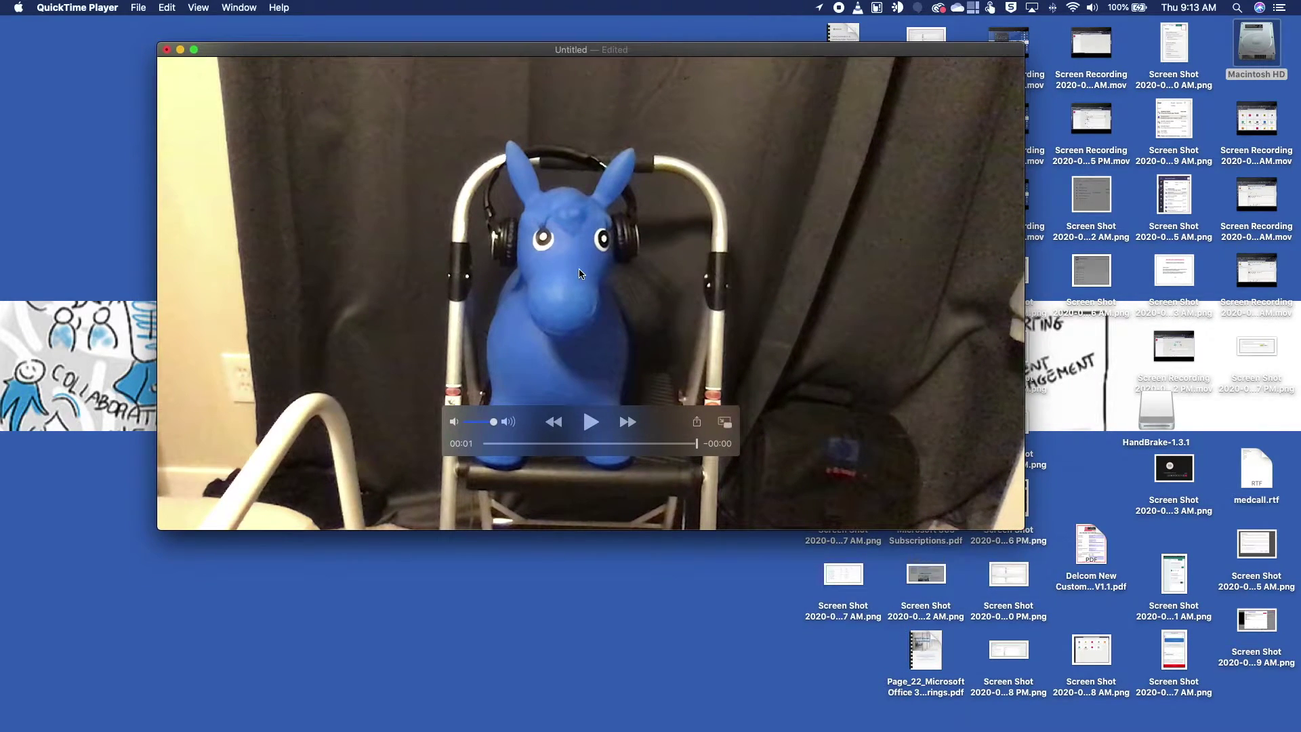
Save the trimmed clip as Fake.mov in the Teams folder and close the movie.
{"action": "left_click", "coordinate": [138, 8]}
{"action": "left_click", "coordinate": [153, 143]}
{"action": "type", "text": "Fake.mov"}
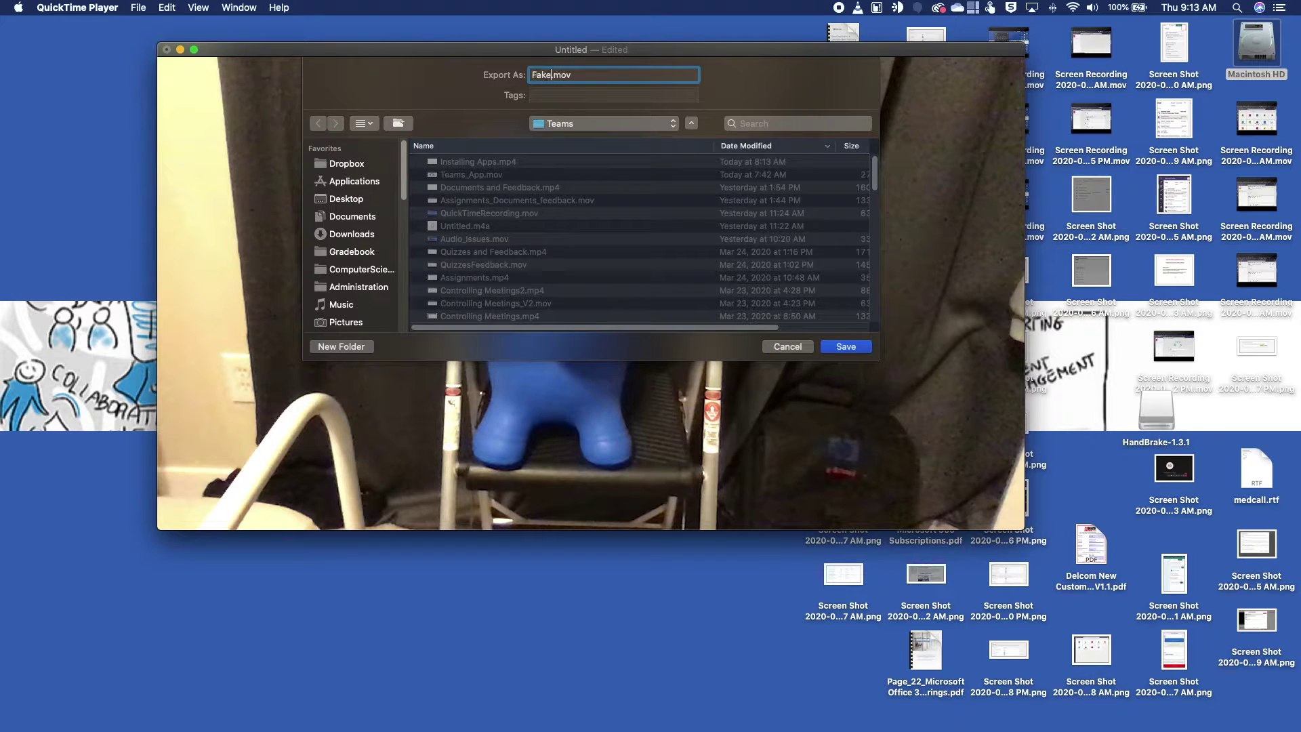
{"action": "key", "text": "Return"}
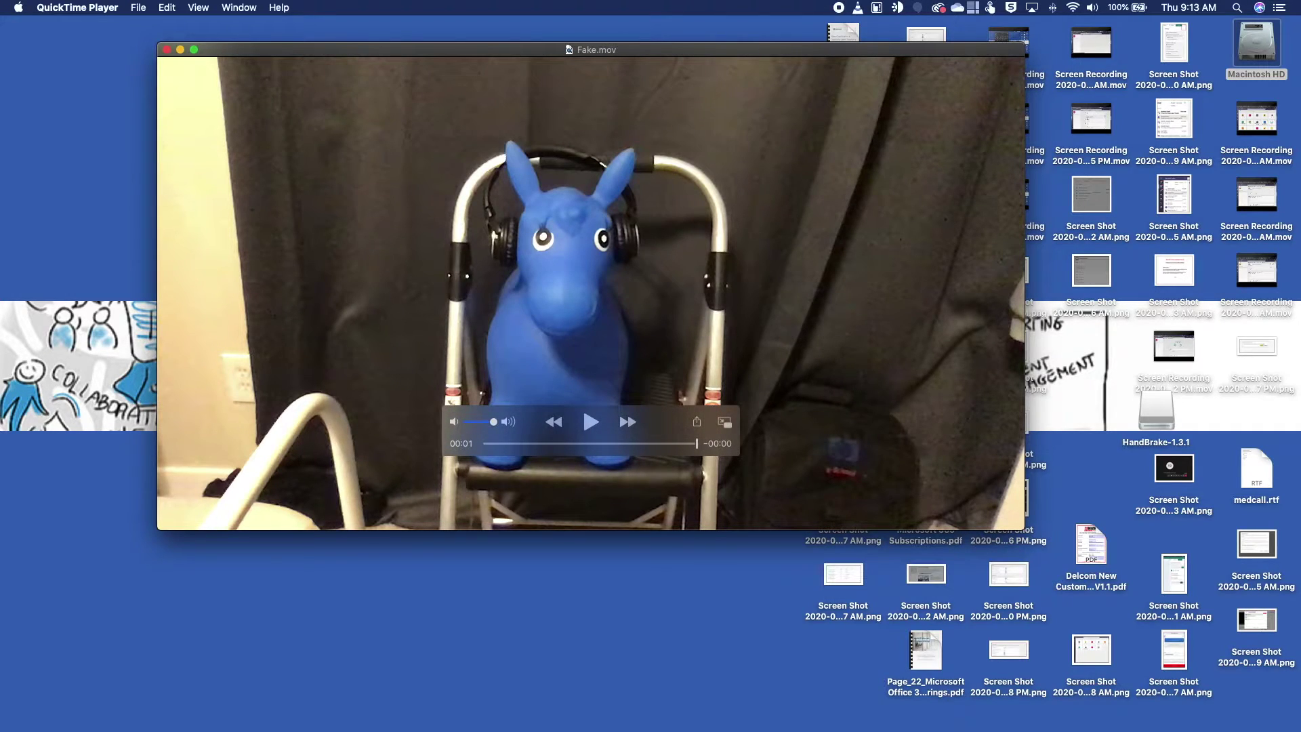
{"action": "left_click", "coordinate": [167, 49]}
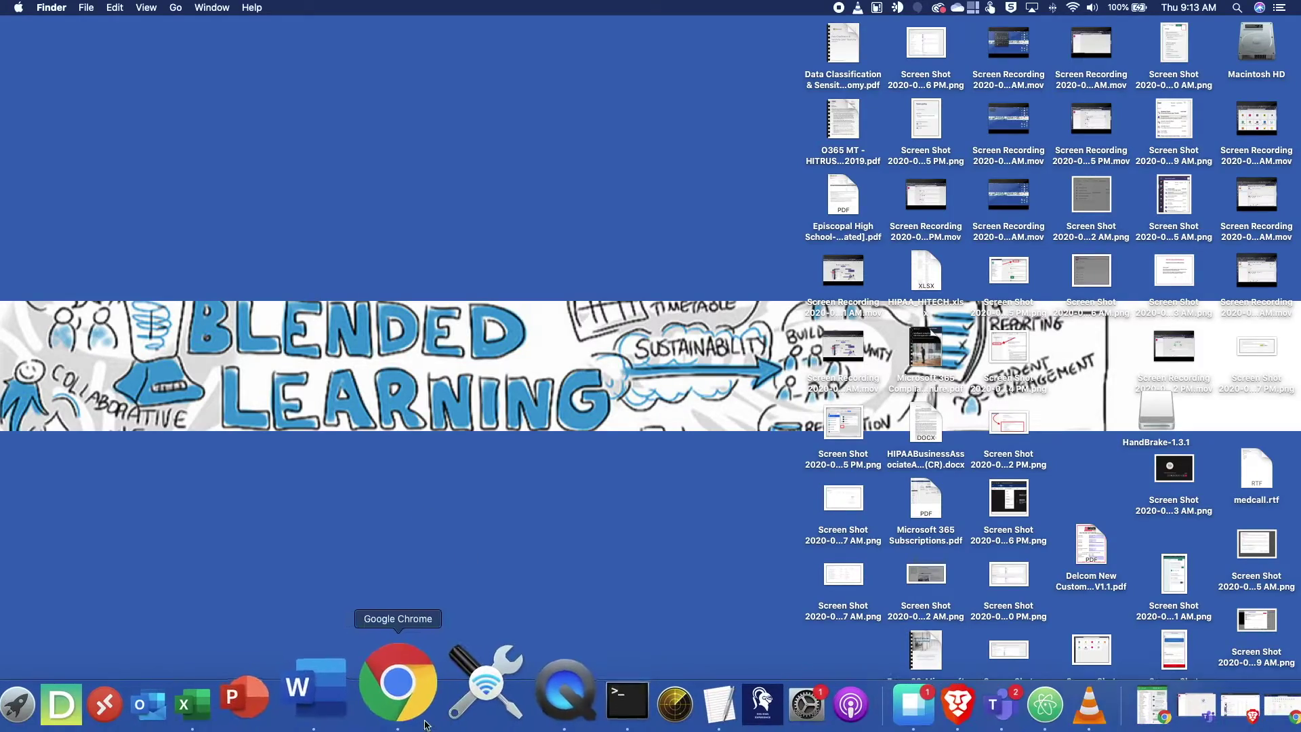
Switch to Google Chrome and open Stream from the Office 365 home page.
{"action": "left_click", "coordinate": [407, 709]}
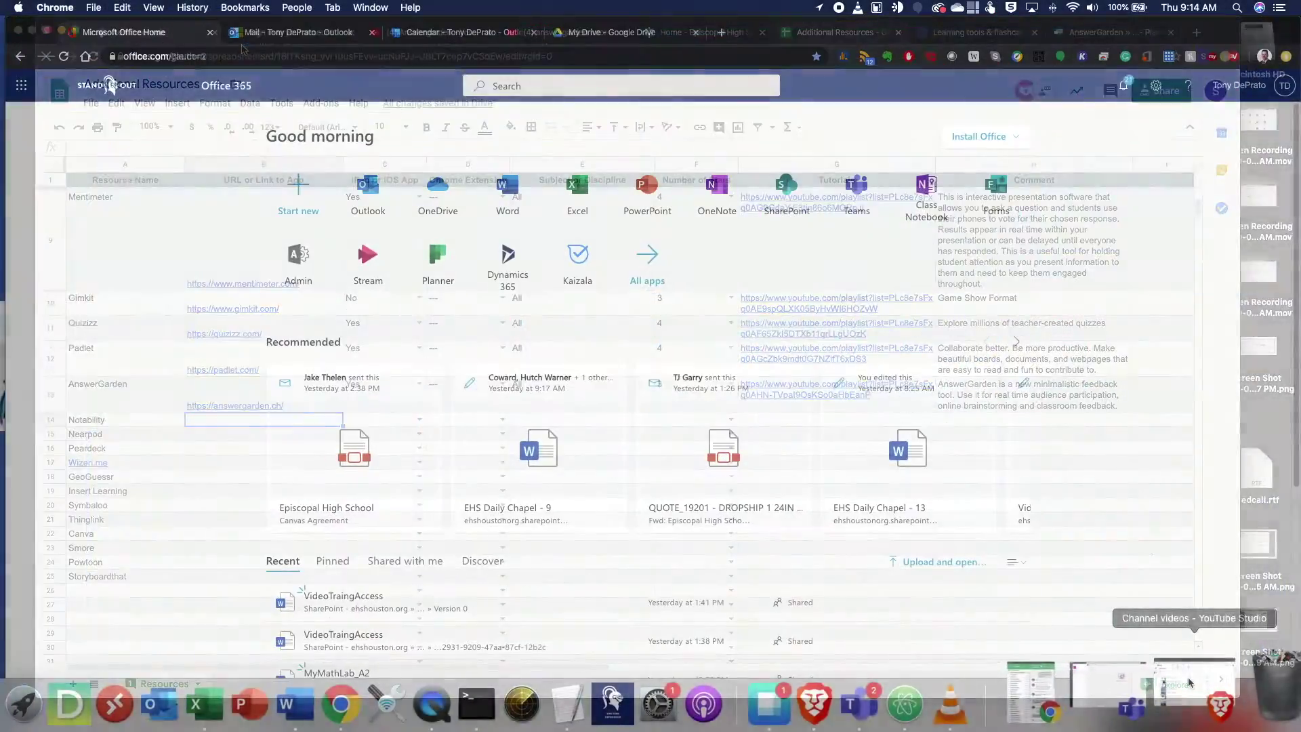
{"action": "left_click", "coordinate": [22, 87]}
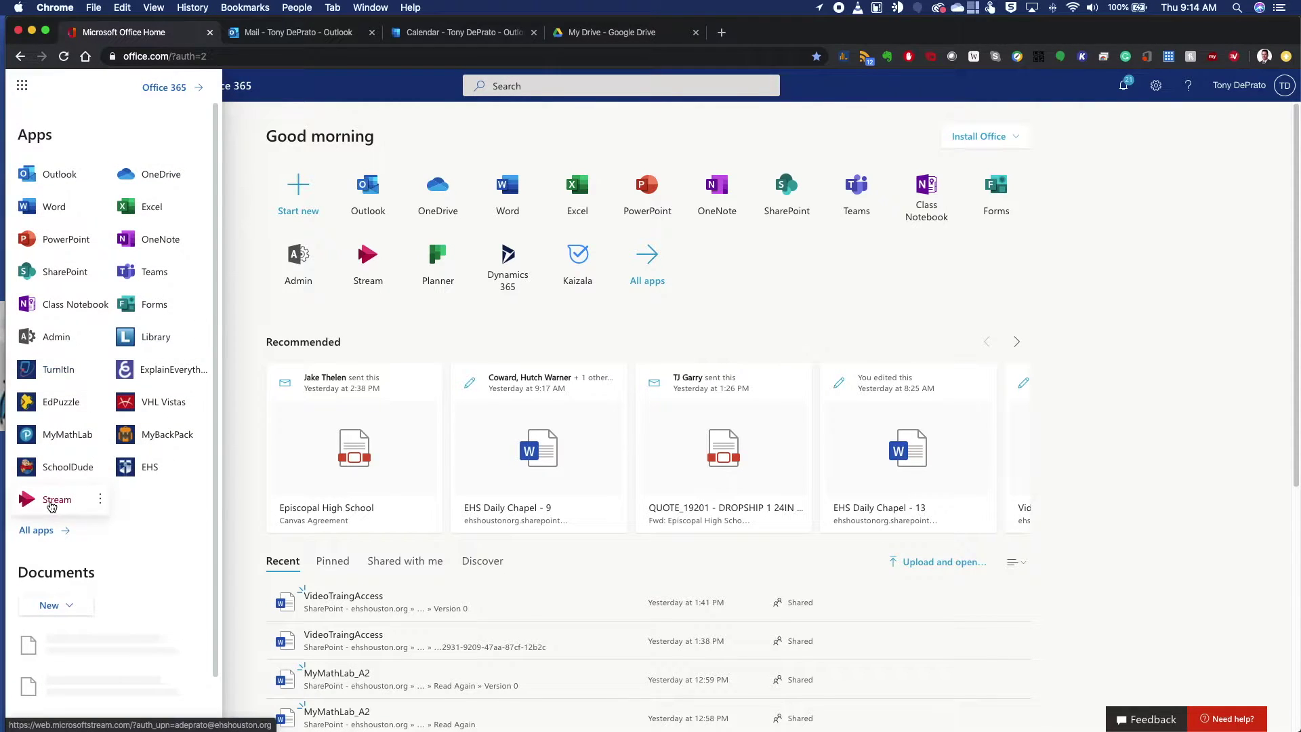
{"action": "left_click", "coordinate": [391, 319]}
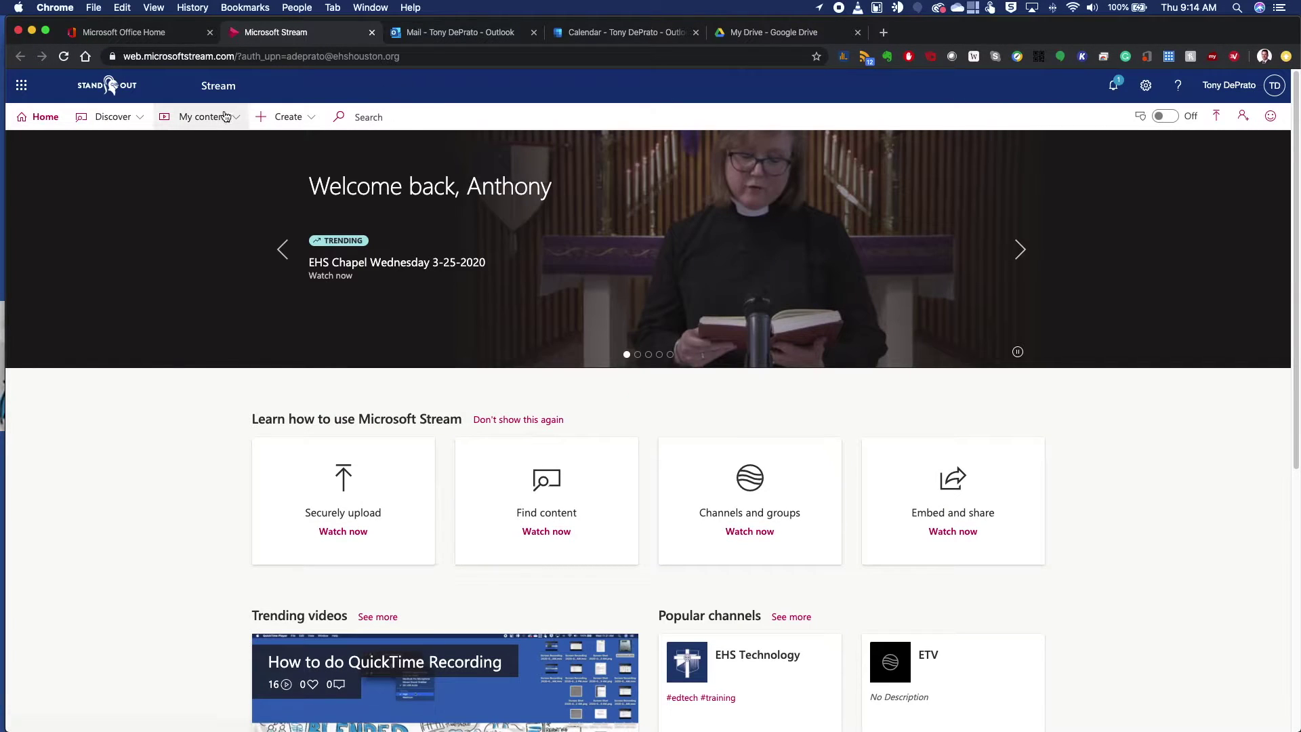
Upload Fake.mov from the Teams folder as a new video and enter the description #fakevideo.
{"action": "left_click", "coordinate": [309, 118]}
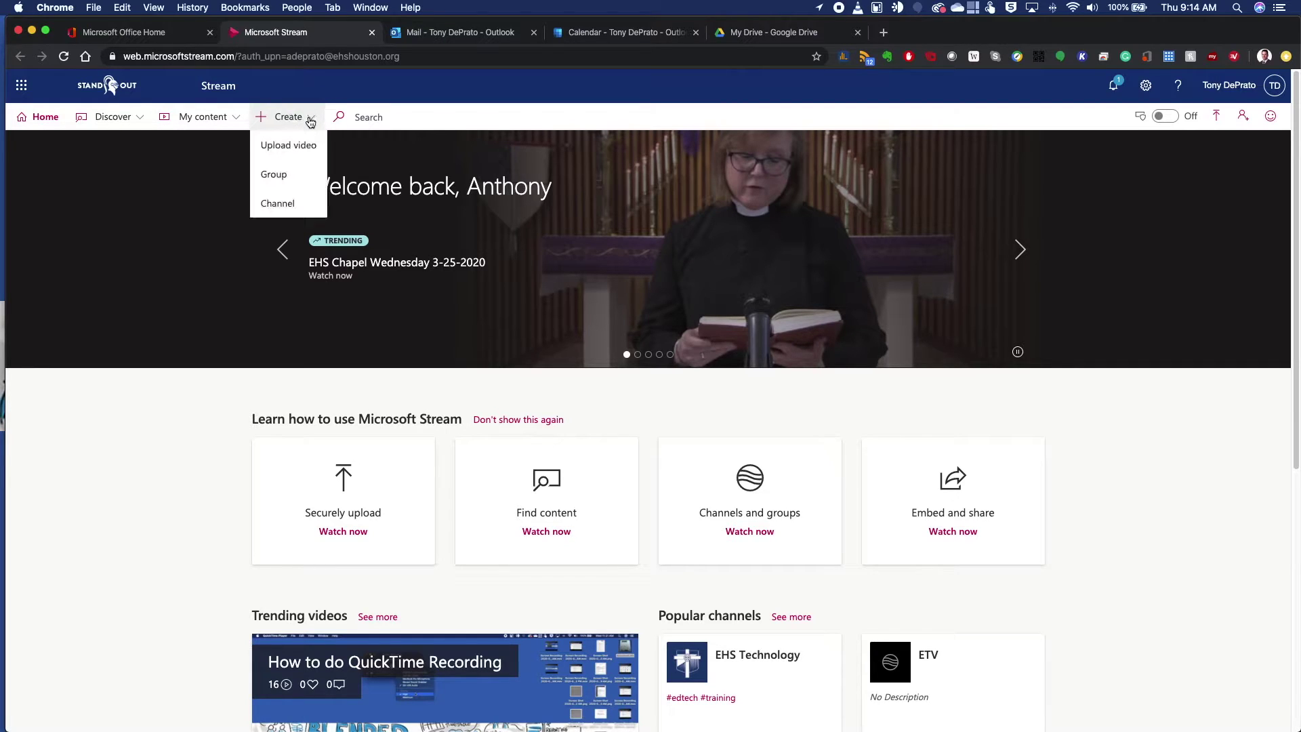
{"action": "left_click", "coordinate": [307, 152]}
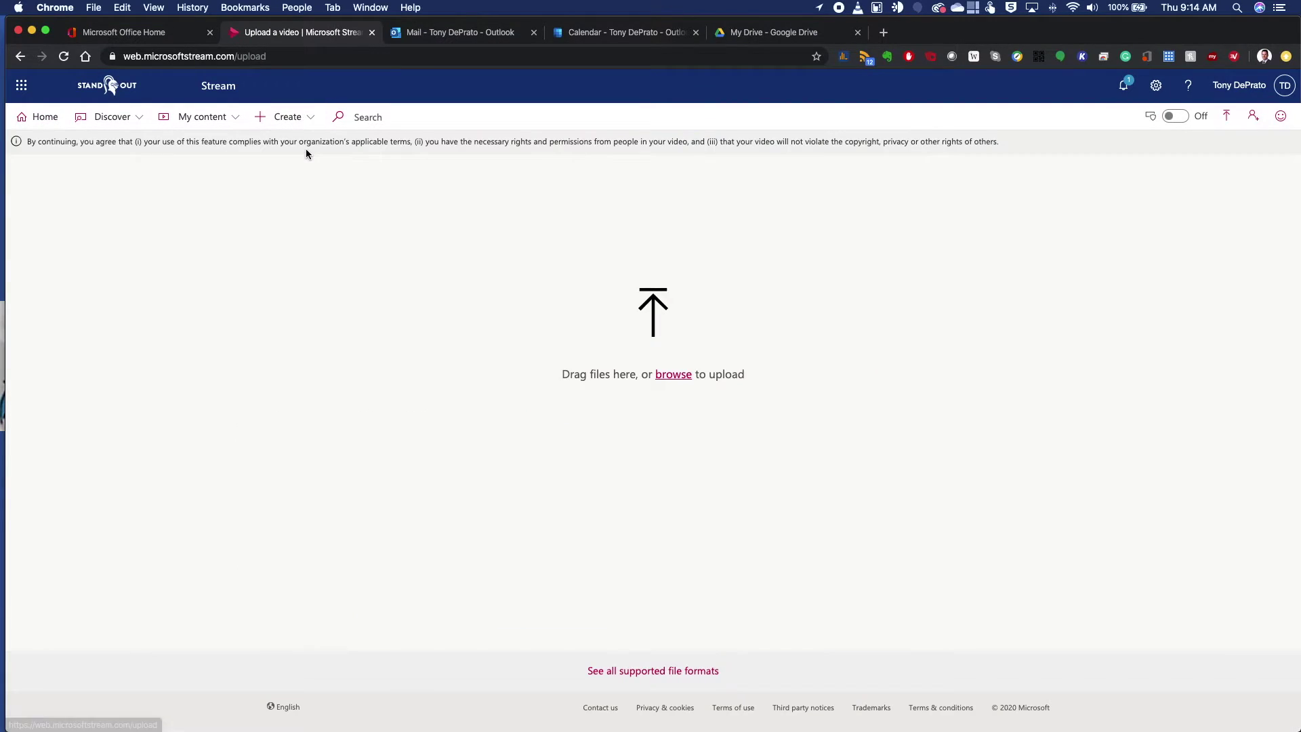
{"action": "left_click", "coordinate": [674, 375]}
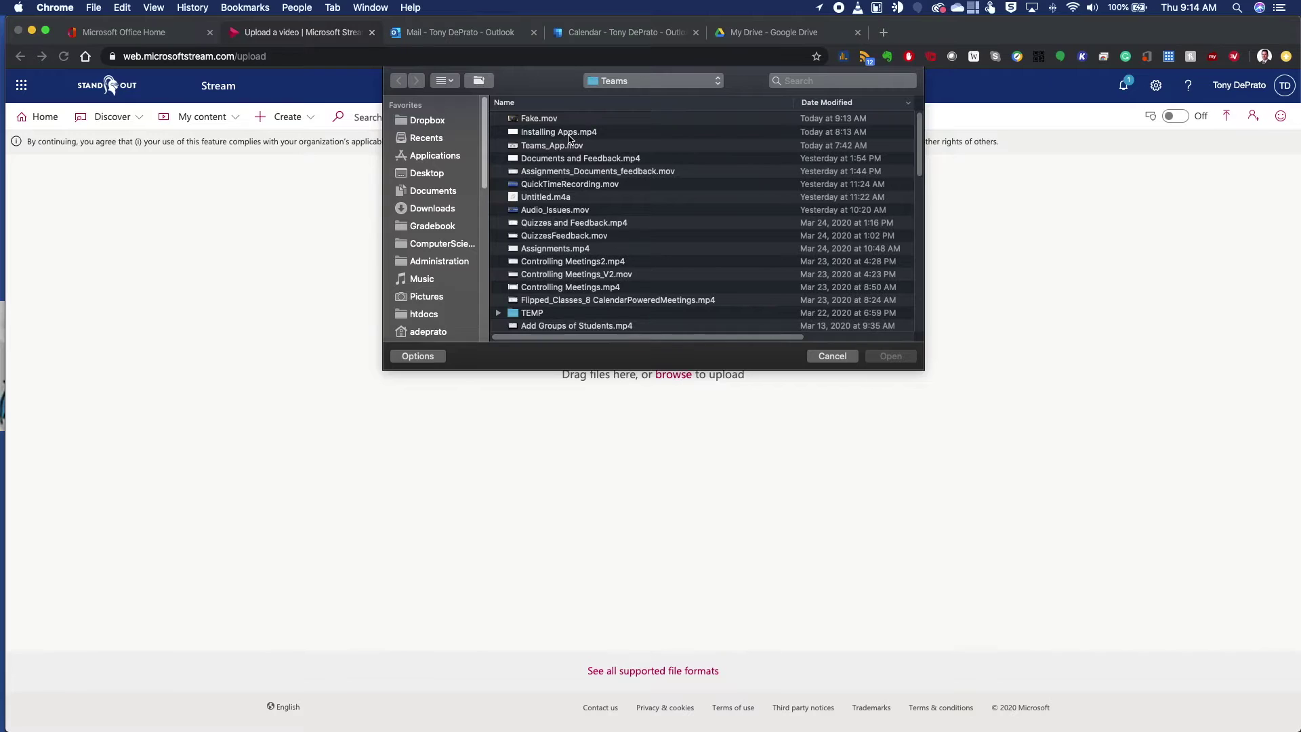
{"action": "left_click", "coordinate": [891, 355]}
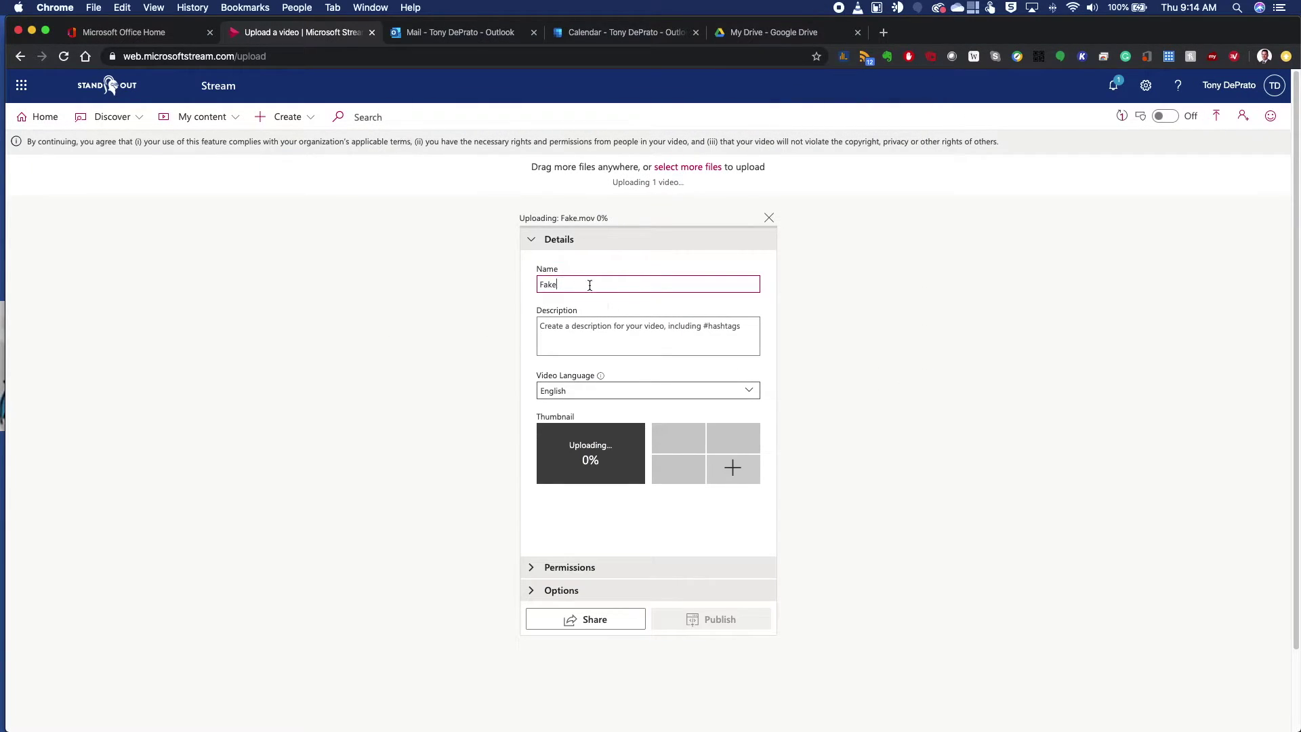
{"action": "left_click", "coordinate": [572, 332]}
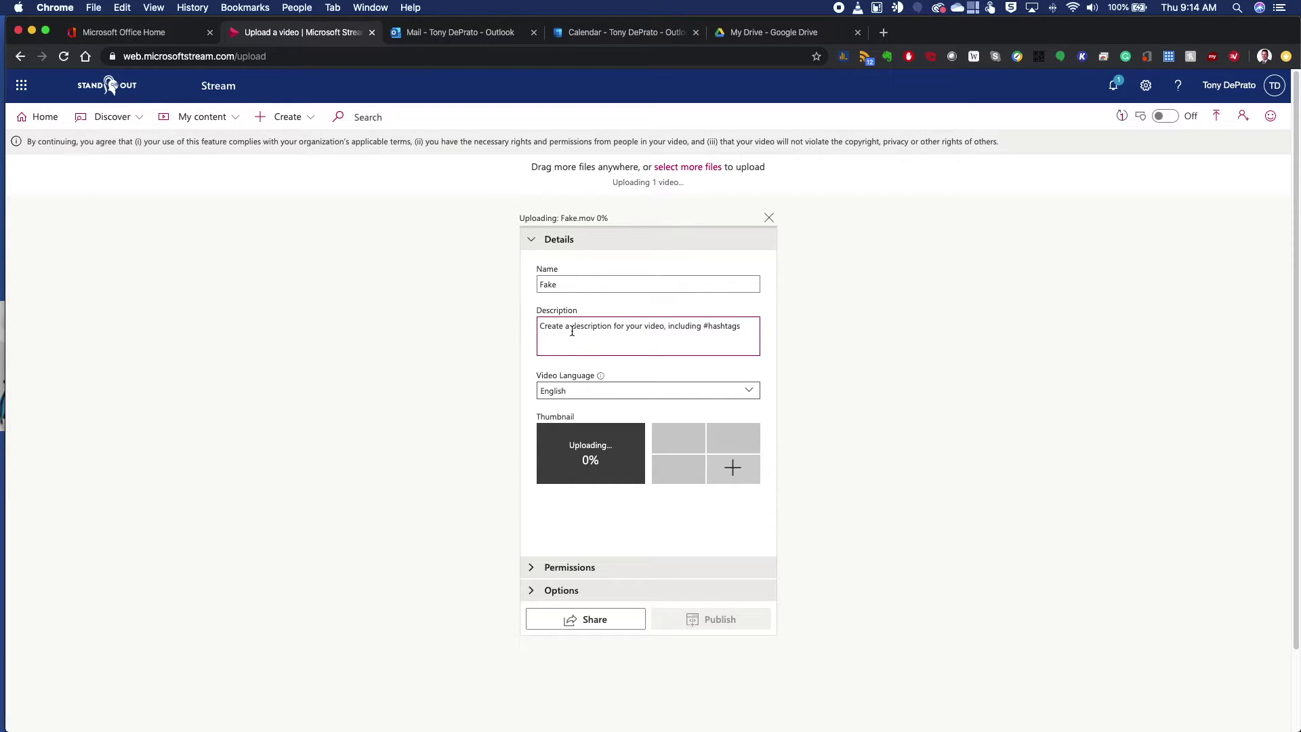
{"action": "type", "text": "#fakevideo"}
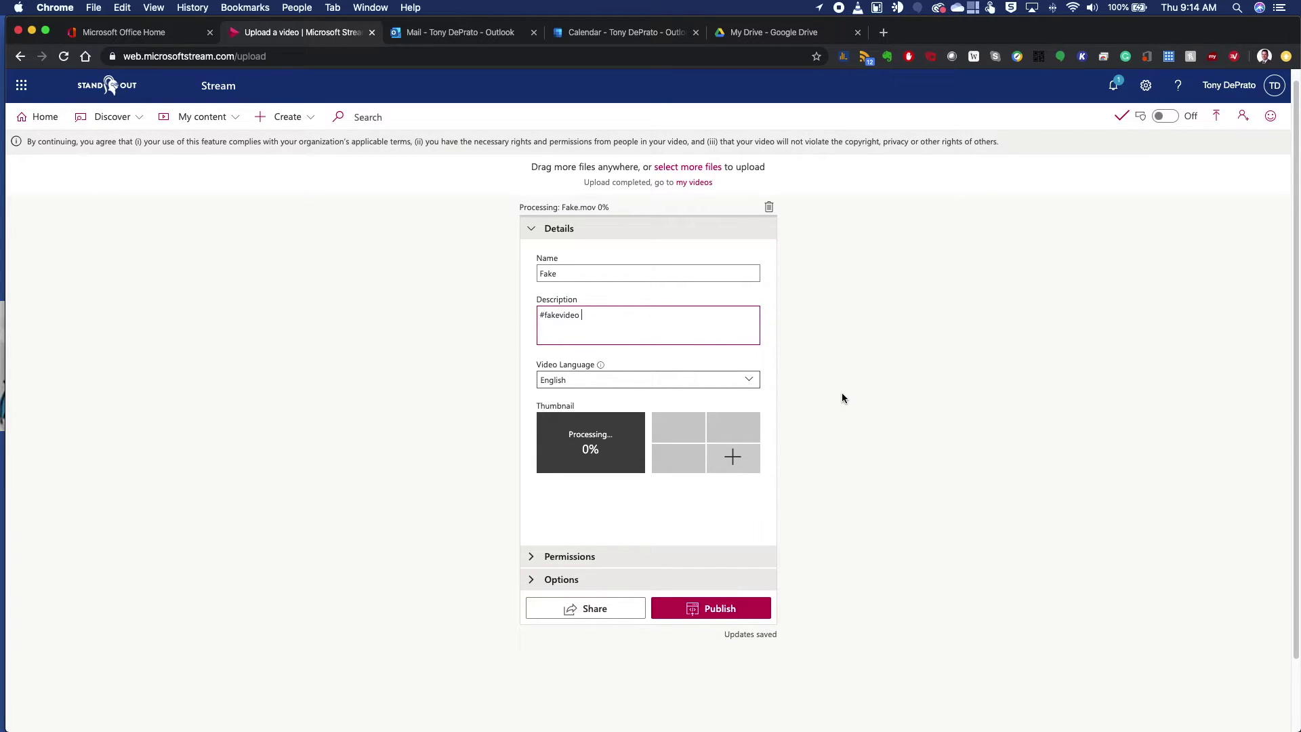
Copy the direct link to the uploaded Fake video from its sharing options.
{"action": "scroll", "coordinate": [841, 393], "scroll_direction": "down", "scroll_amount": 2}
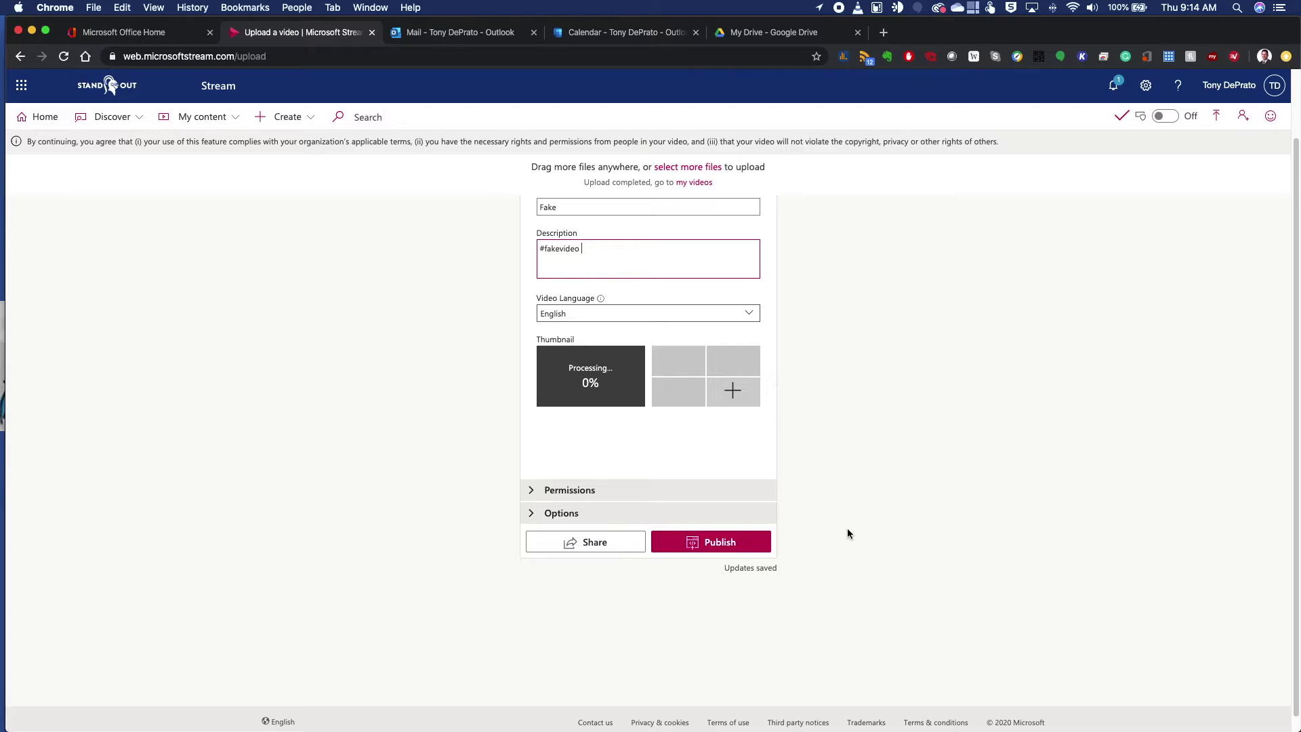
{"action": "scroll", "coordinate": [848, 516], "scroll_direction": "up", "scroll_amount": 1}
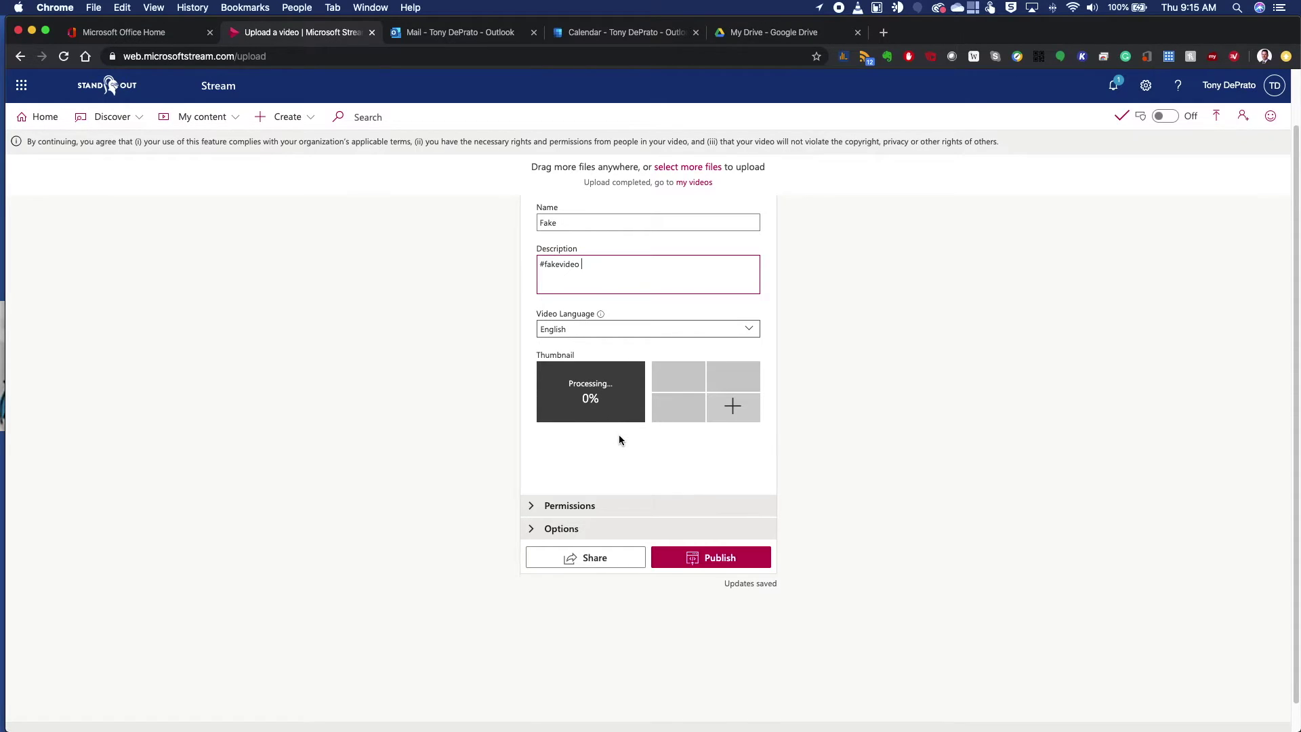
{"action": "scroll", "coordinate": [620, 437], "scroll_direction": "down", "scroll_amount": 2}
{"action": "scroll", "coordinate": [619, 437], "scroll_direction": "up", "scroll_amount": 3}
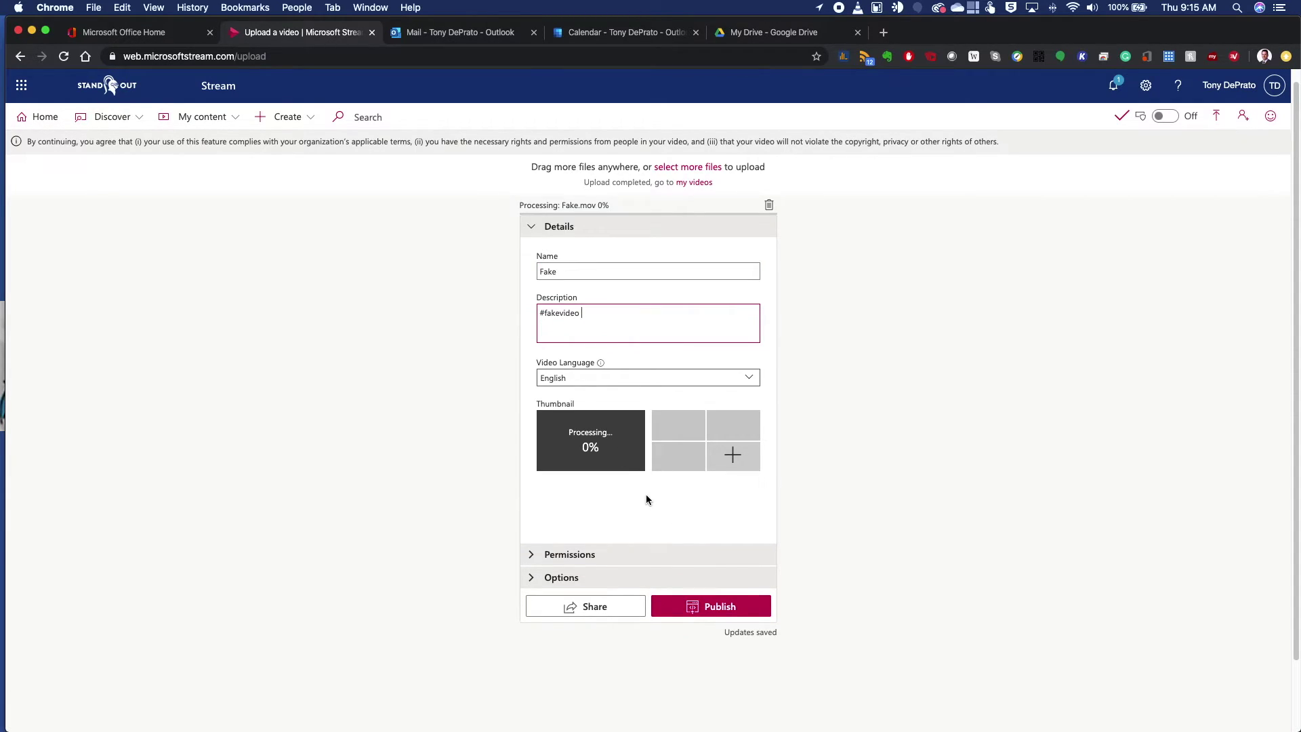
{"action": "left_click", "coordinate": [582, 610]}
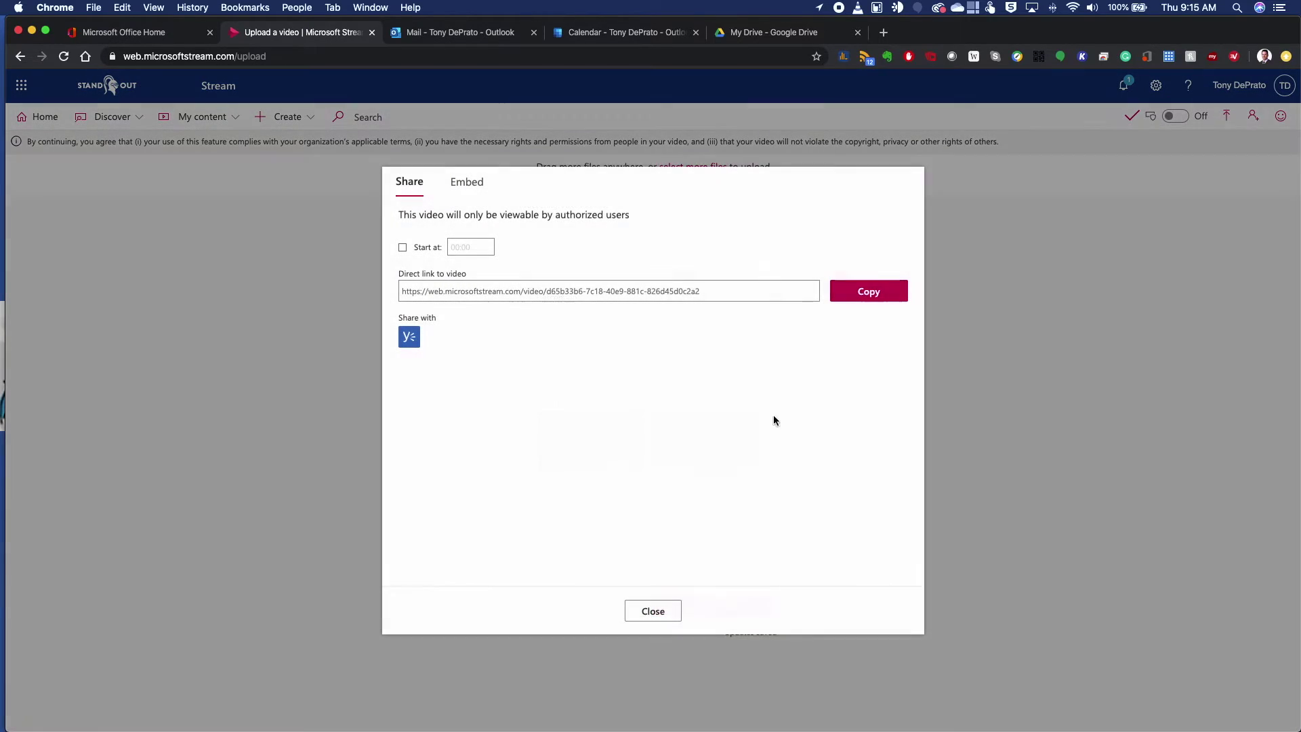
{"action": "left_click", "coordinate": [859, 292]}
{"action": "left_click", "coordinate": [649, 618]}
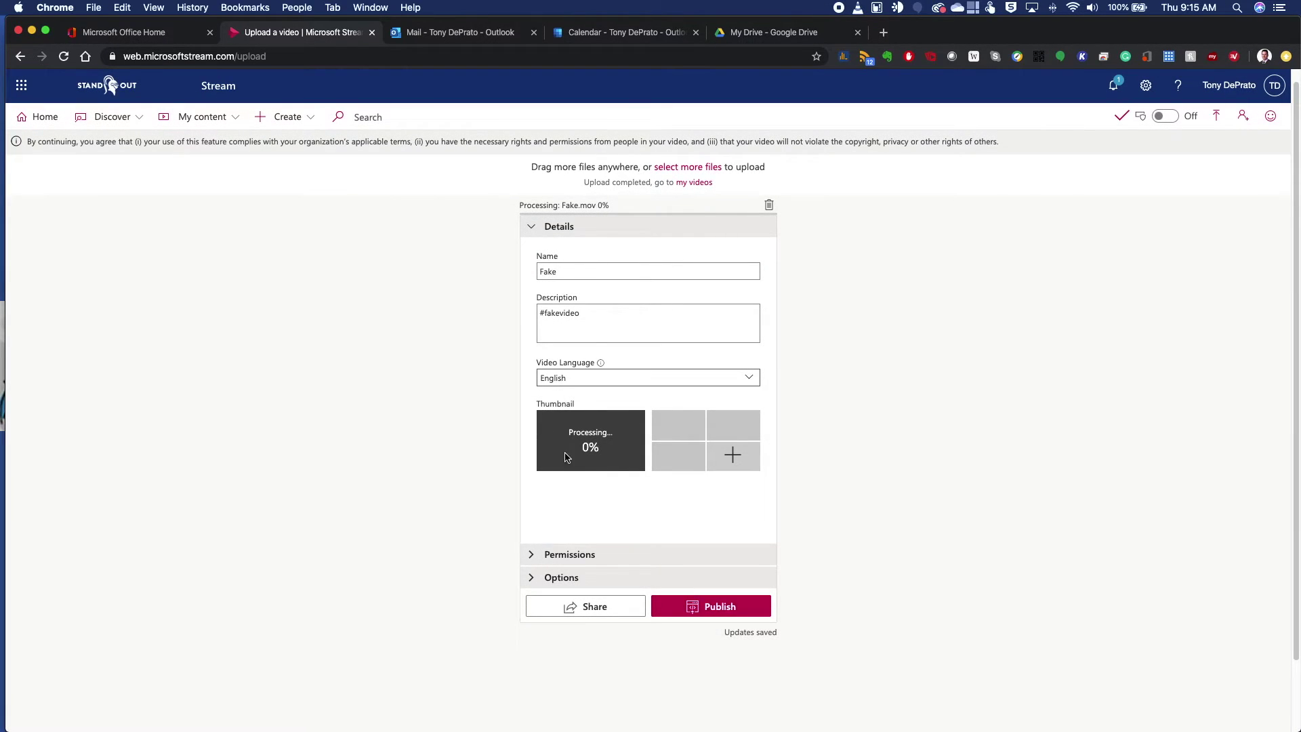
Publish the Fake video and open its watch page.
{"action": "left_click", "coordinate": [722, 608]}
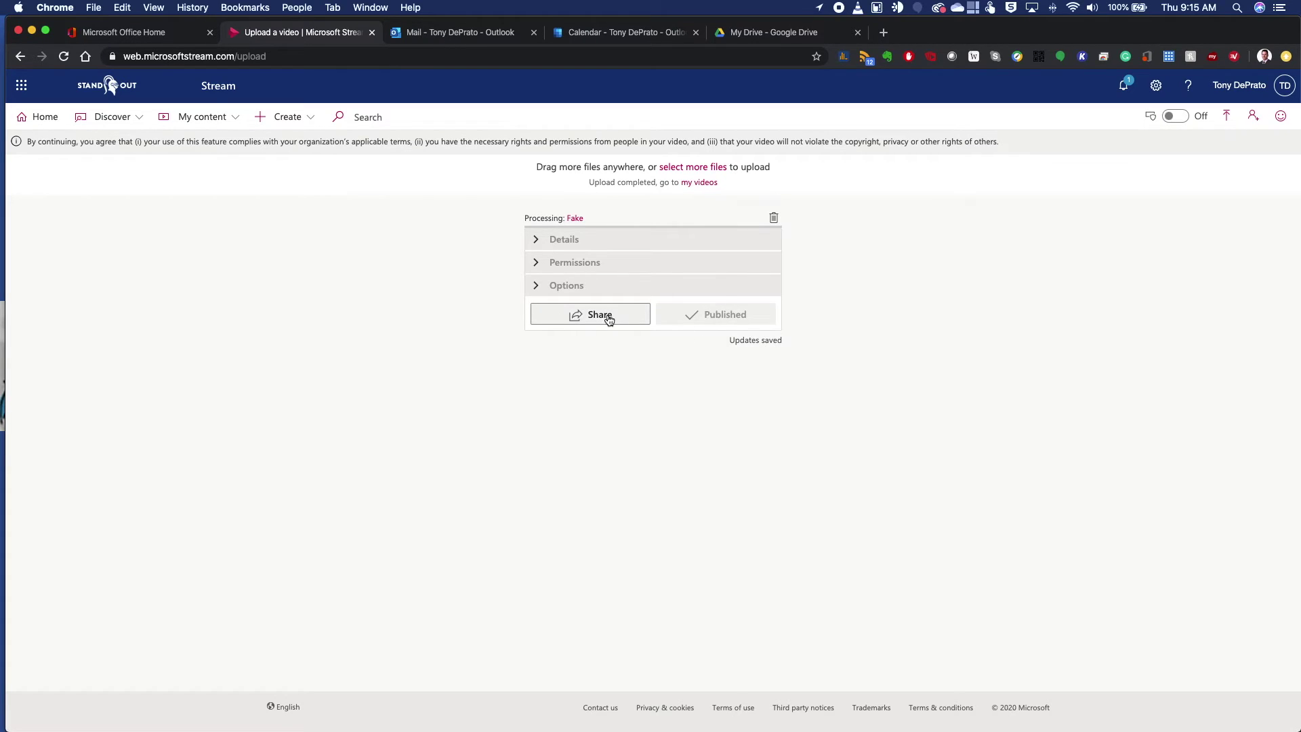
{"action": "left_click", "coordinate": [576, 219]}
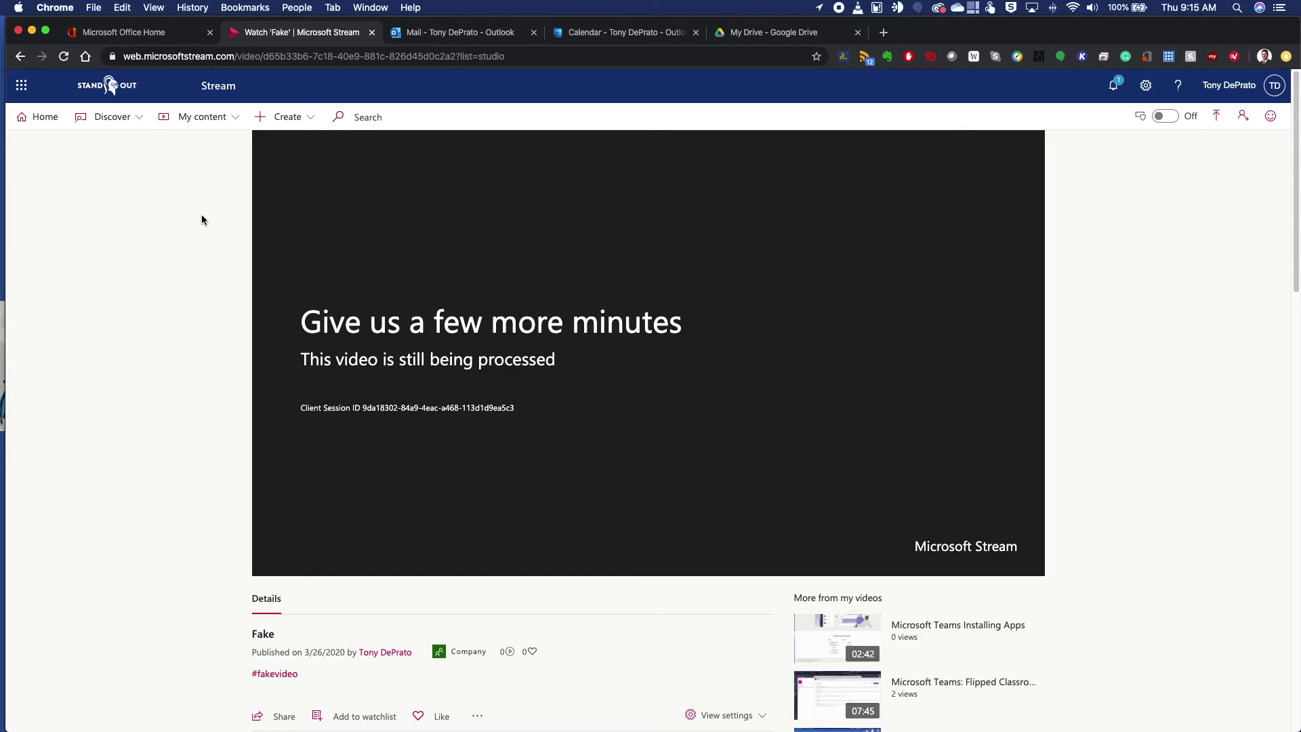
List your own recorded meetings and examine the additional actions for the latest General meeting and Networking: Chapter 13.
{"action": "left_click", "coordinate": [237, 120]}
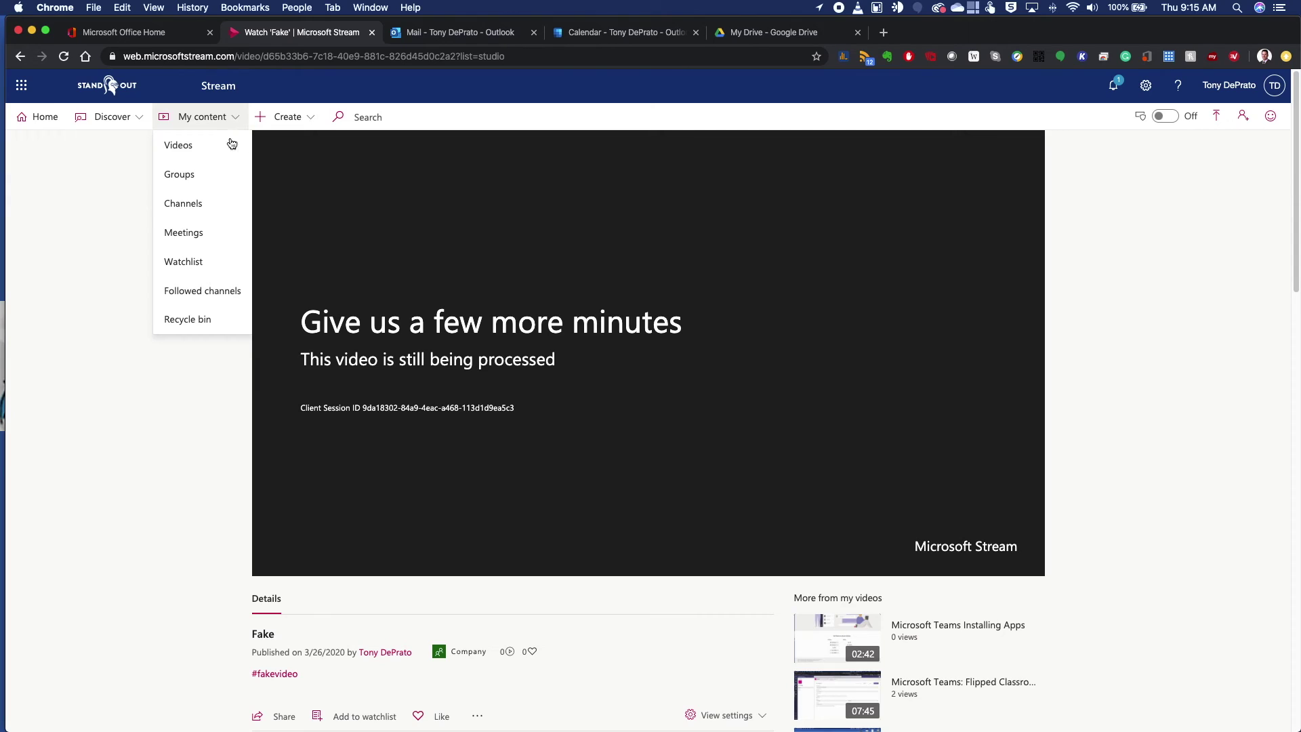
{"action": "left_click", "coordinate": [180, 234]}
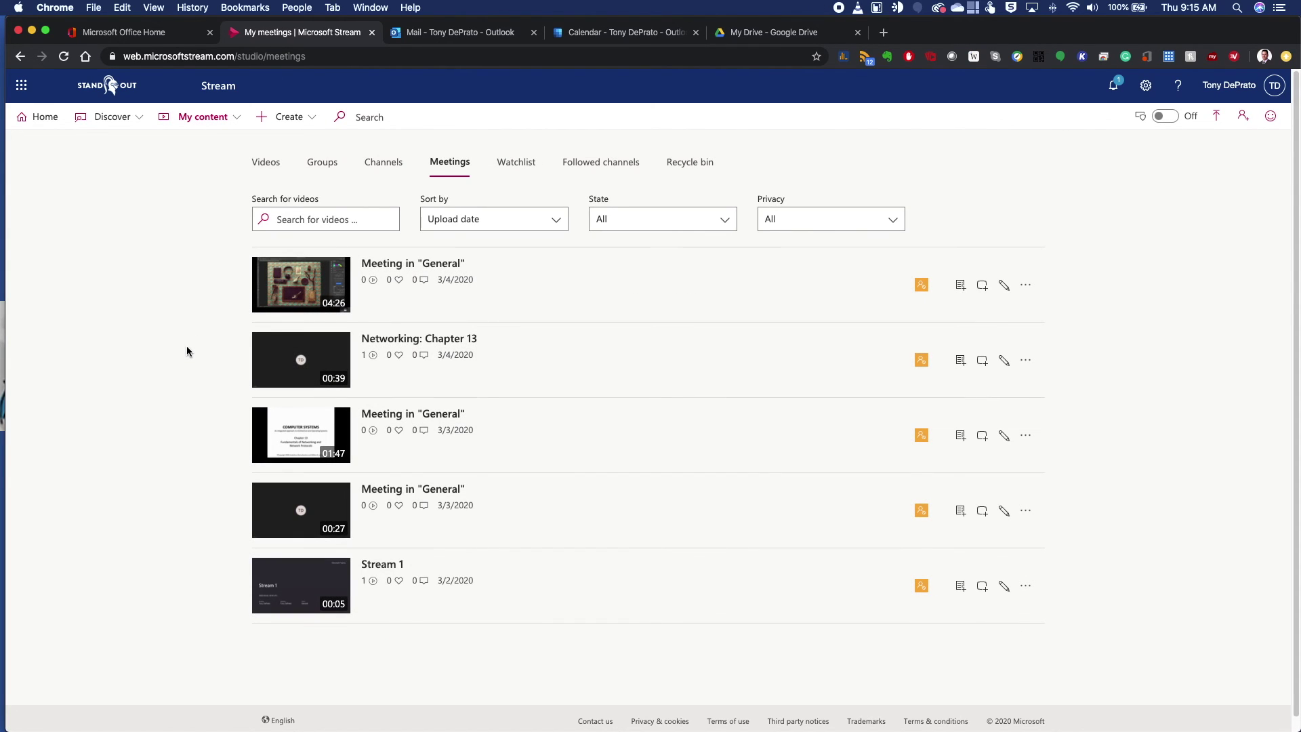
{"action": "left_click", "coordinate": [1028, 290]}
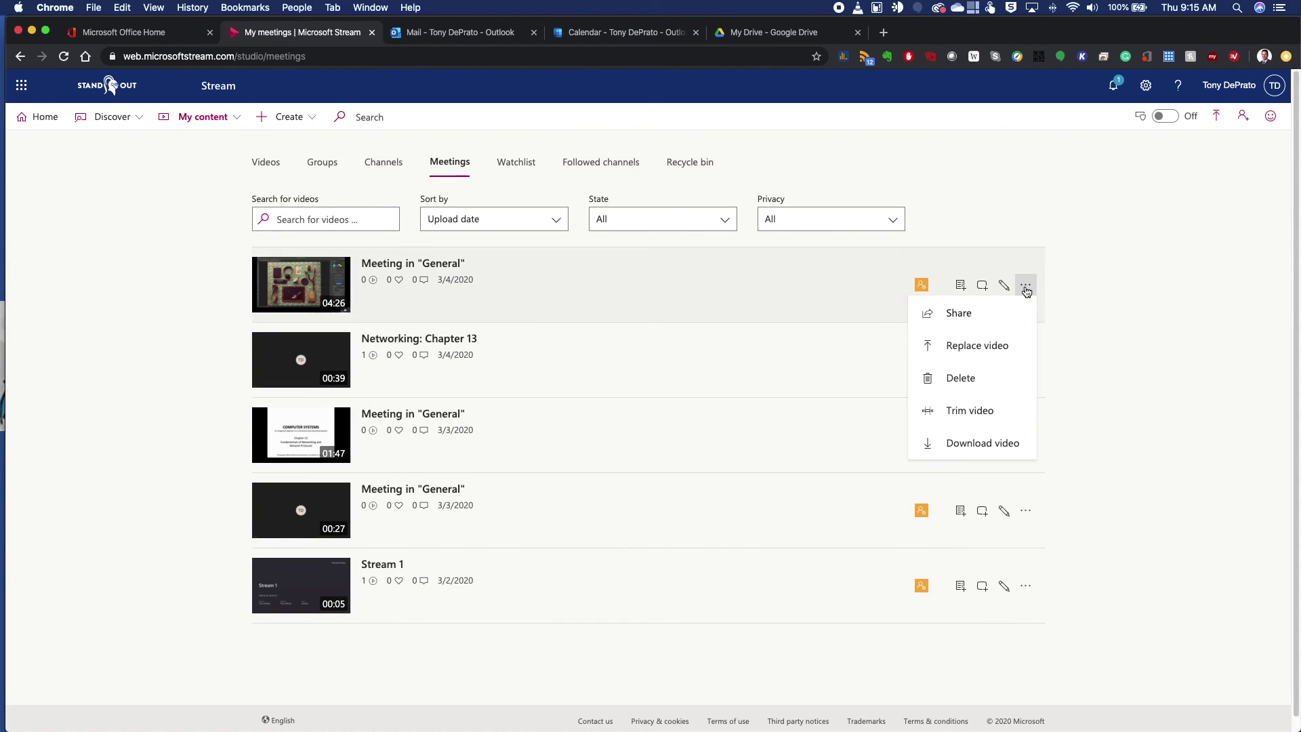
{"action": "left_click", "coordinate": [1124, 336]}
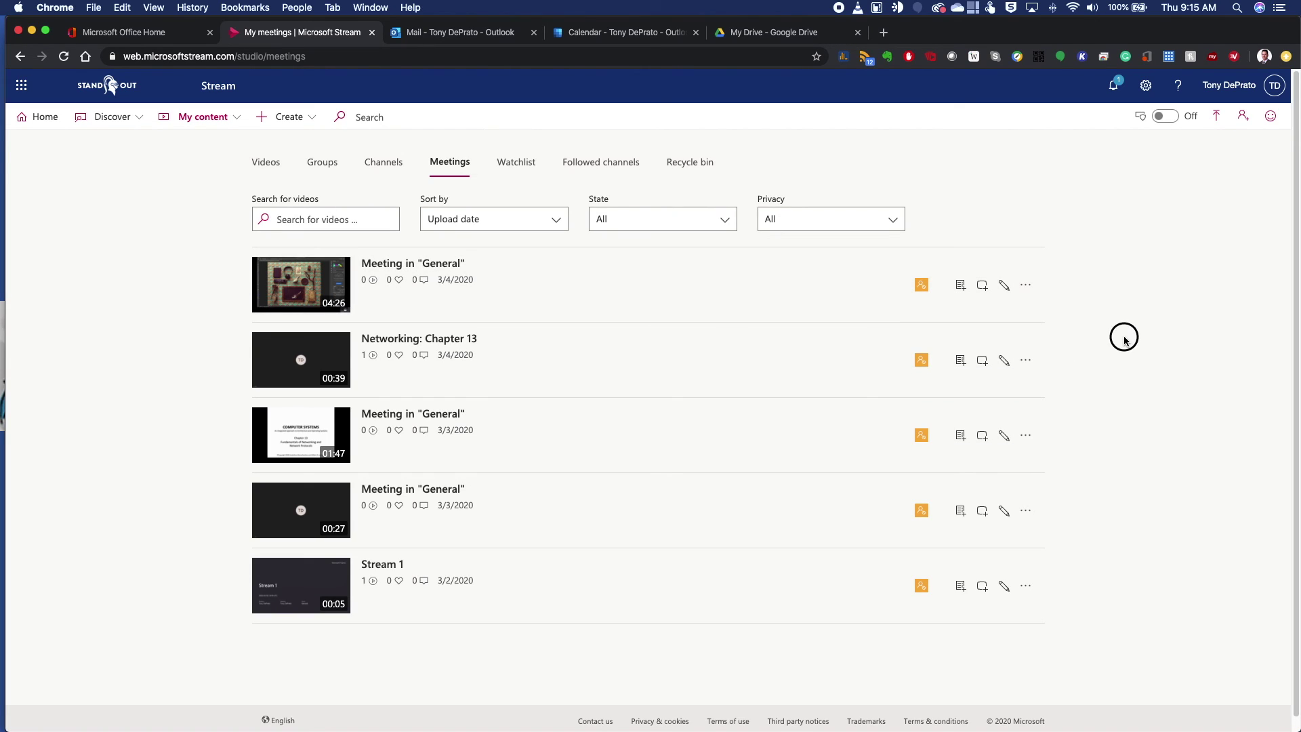
{"action": "left_click", "coordinate": [1025, 360]}
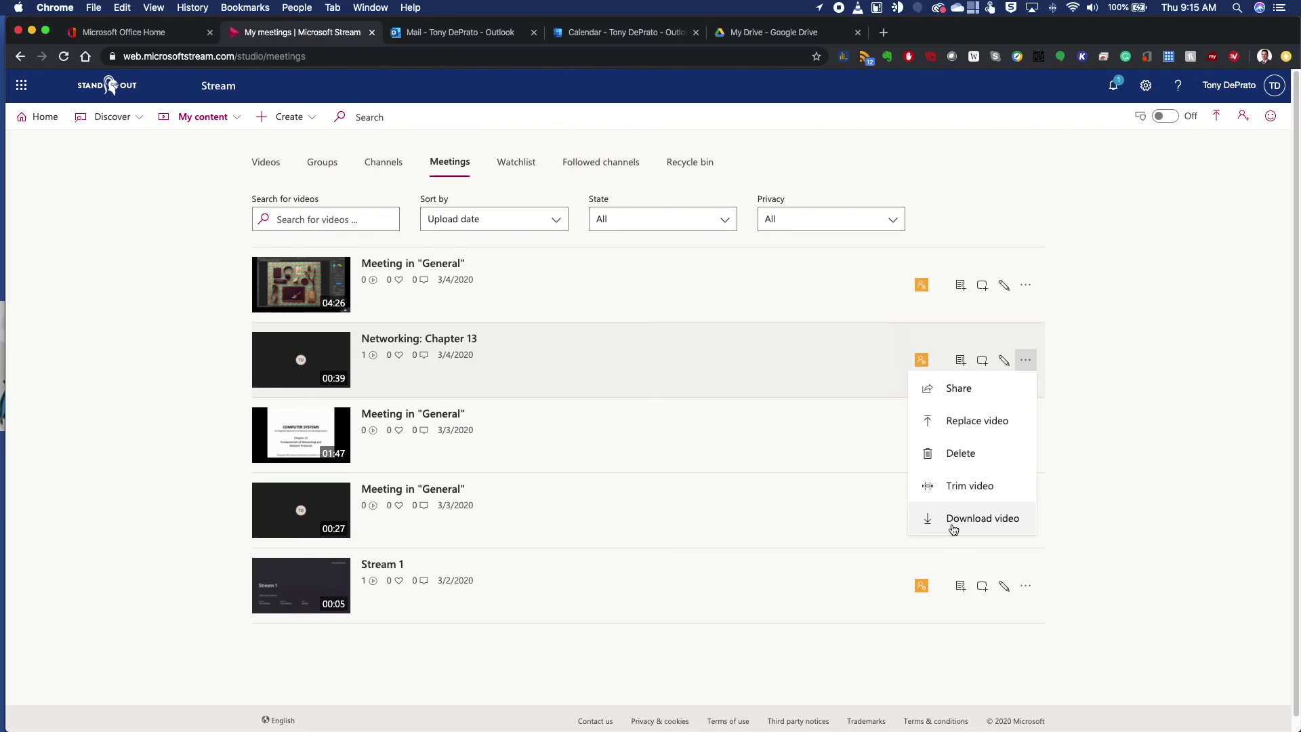